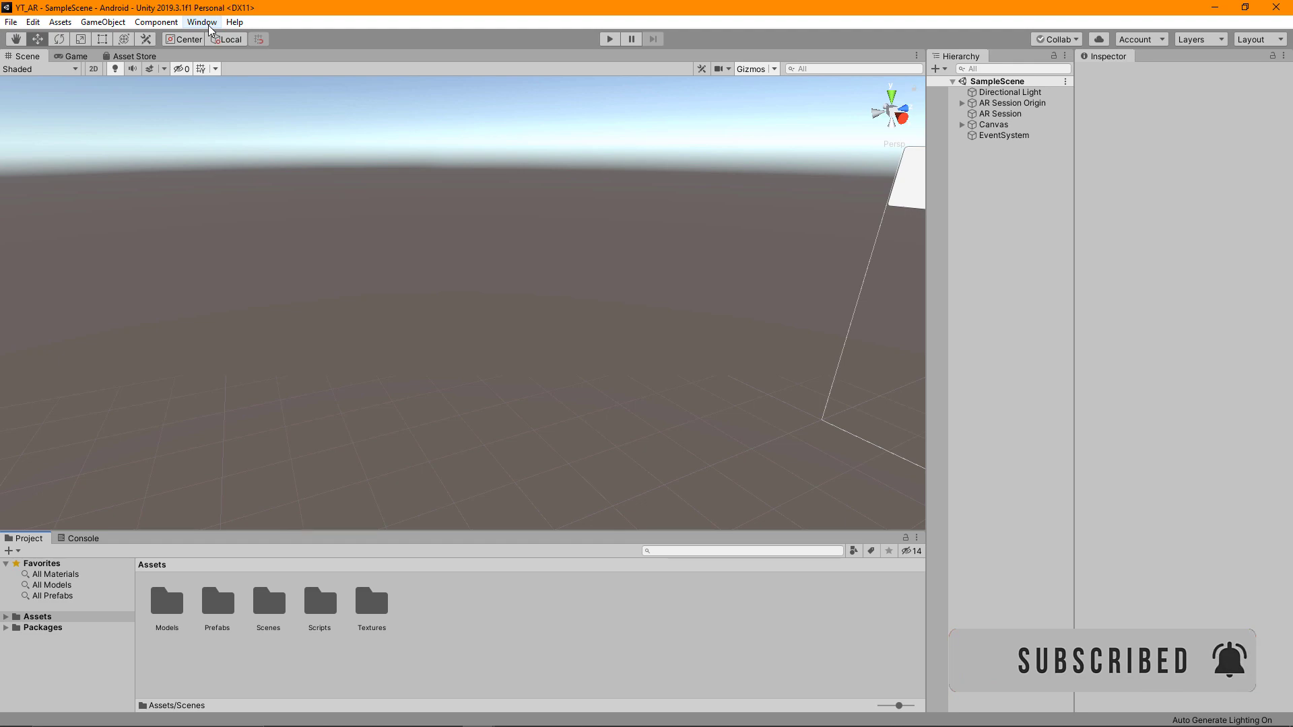
Check the AR Foundation package and the AR plugins in the Package Manager
click(202, 22)
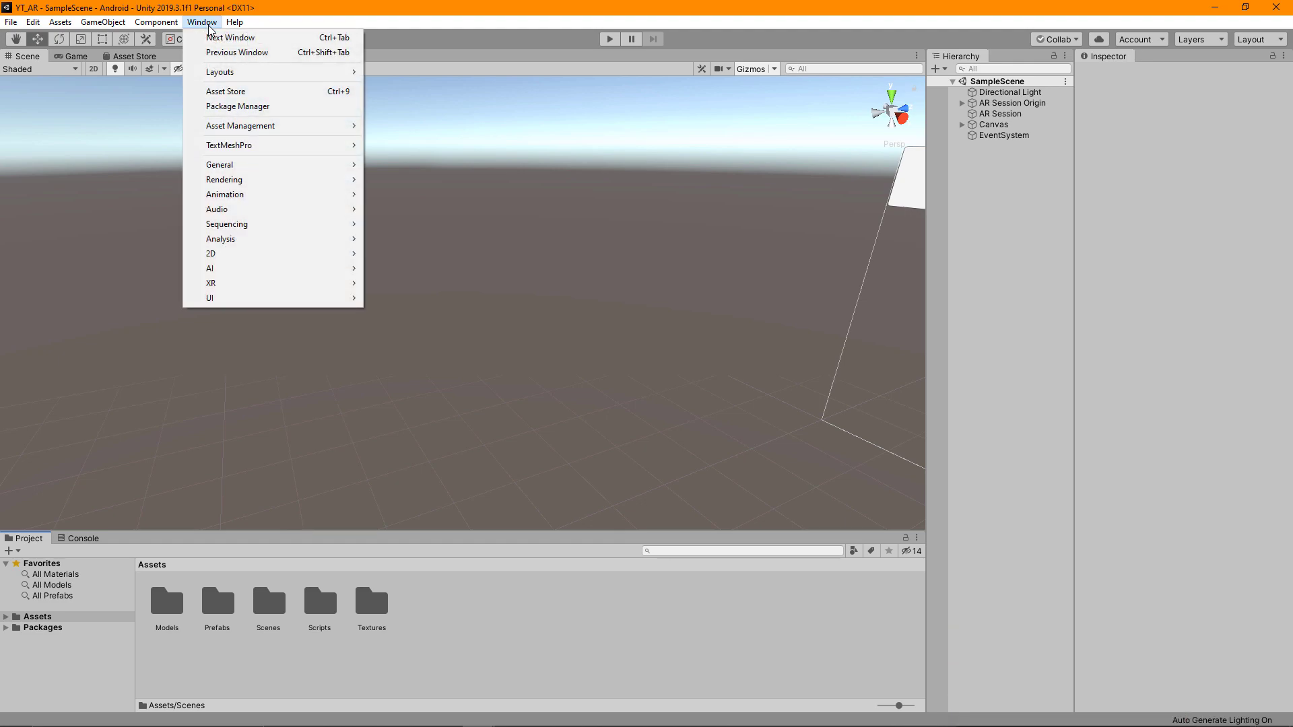
click(232, 108)
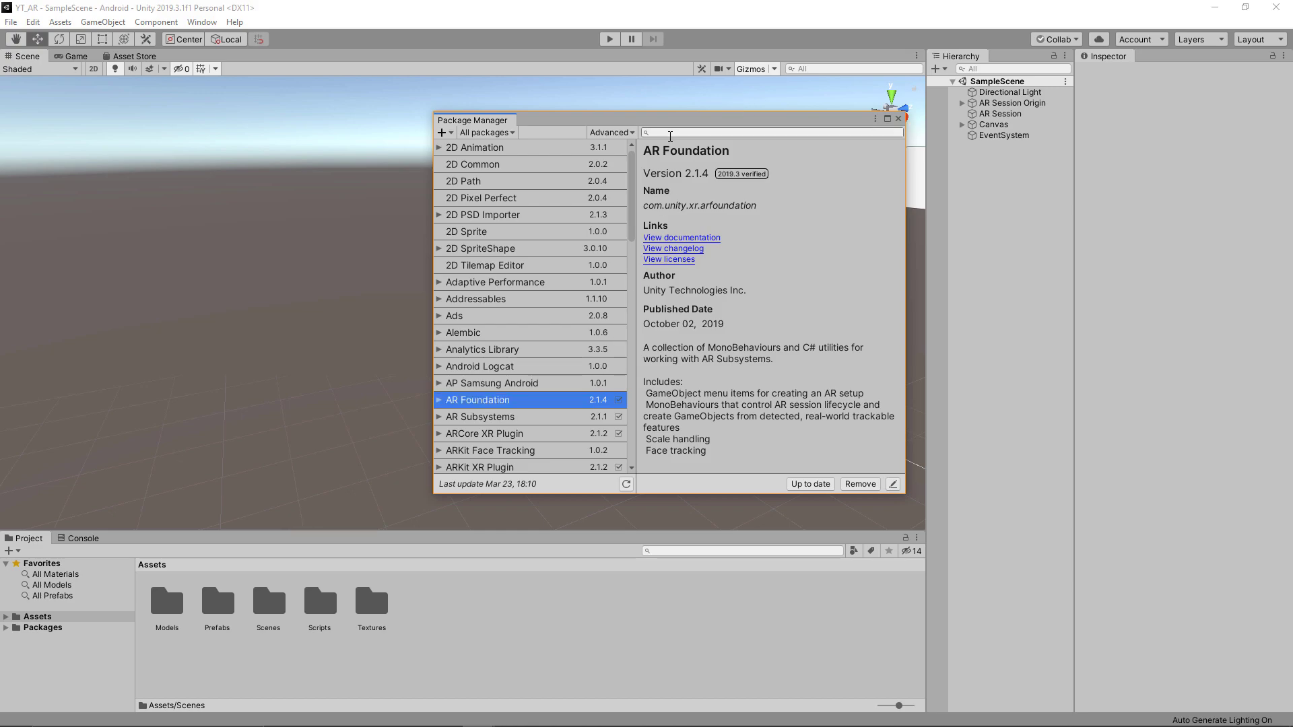
click(898, 119)
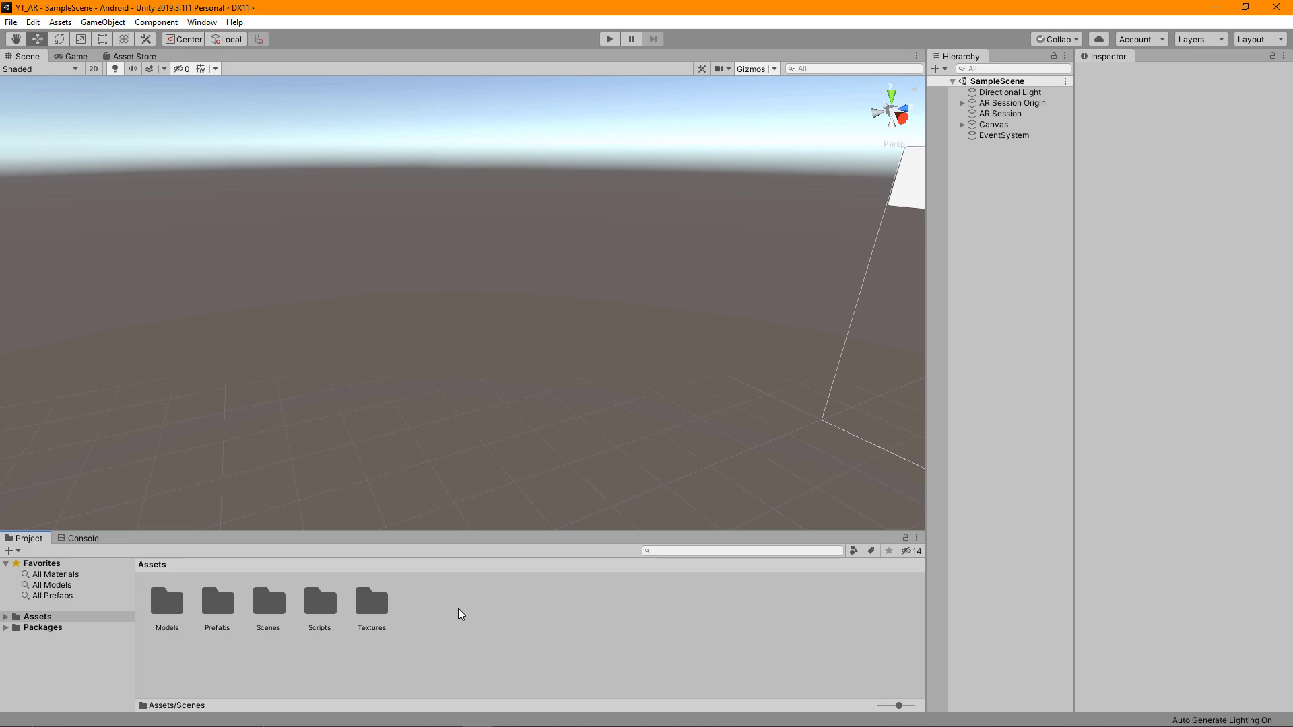
Create a new scene and save it as ImageTracking in the Scenes folder
double_click(269, 611)
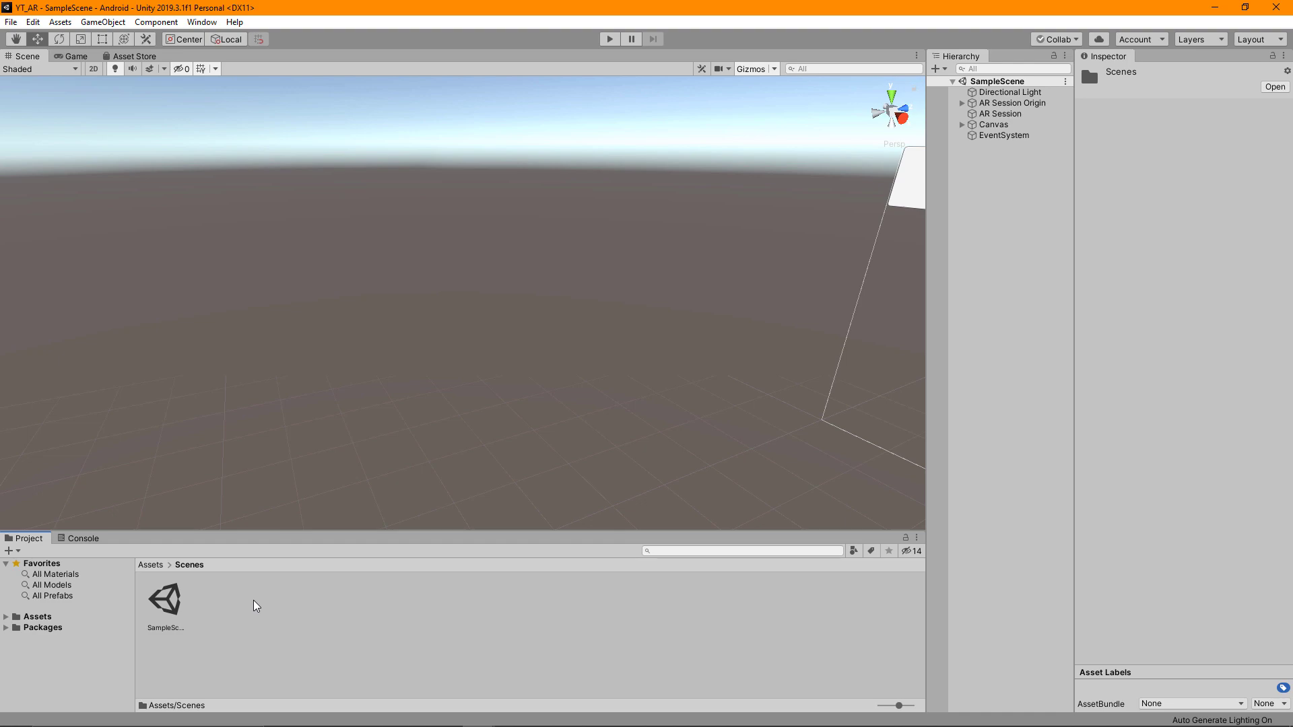
key(ctrl+n)
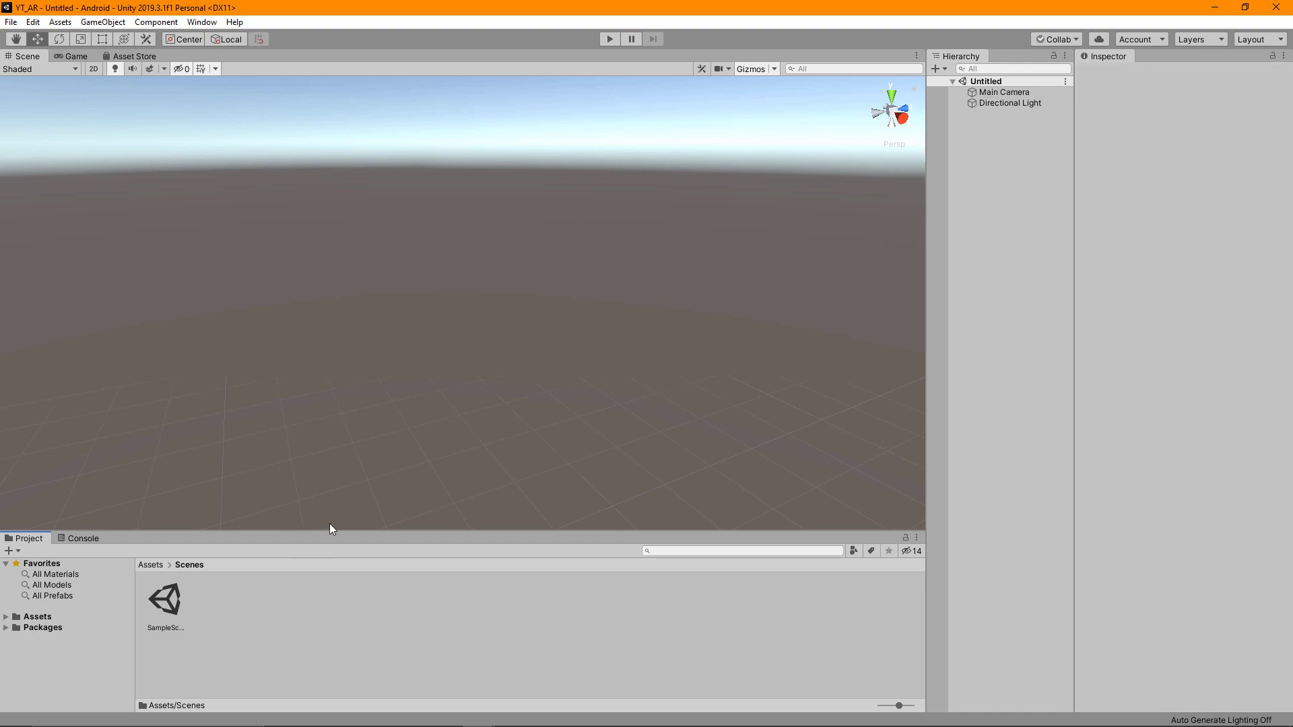
key(ctrl+s)
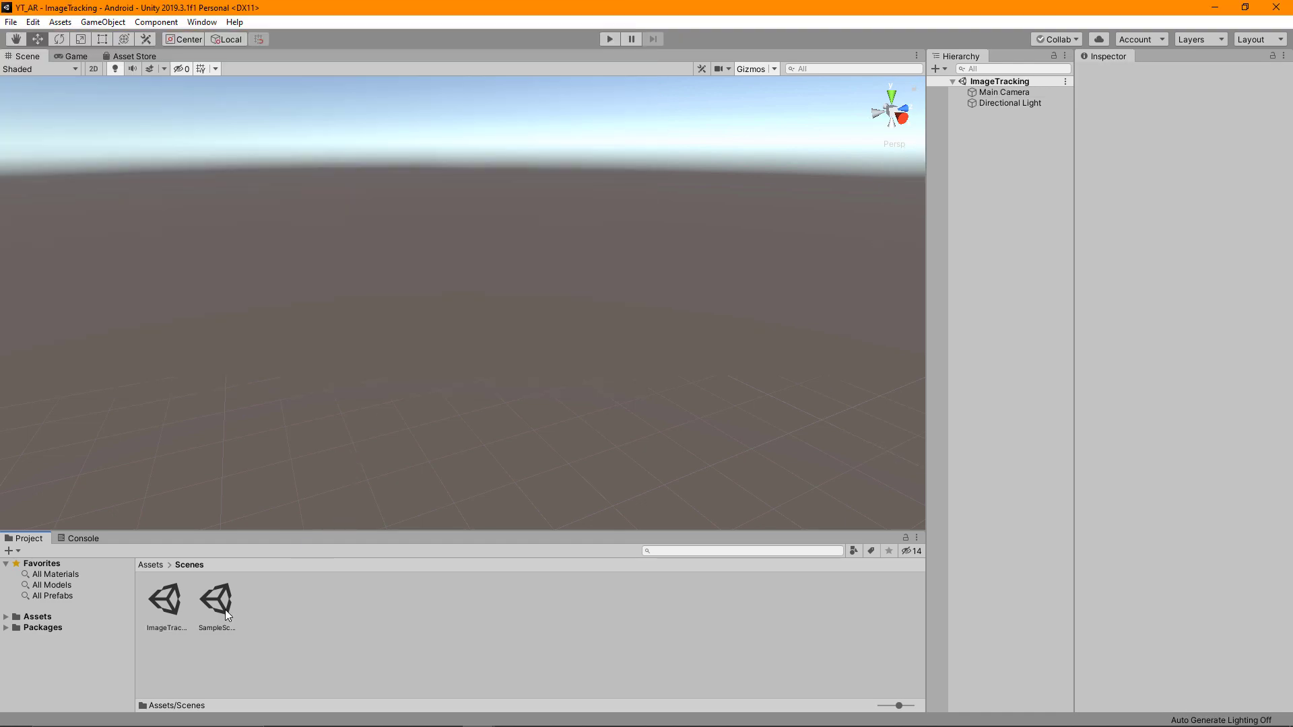
Rename the SampleScene asset as PlaneTracking
click(227, 611)
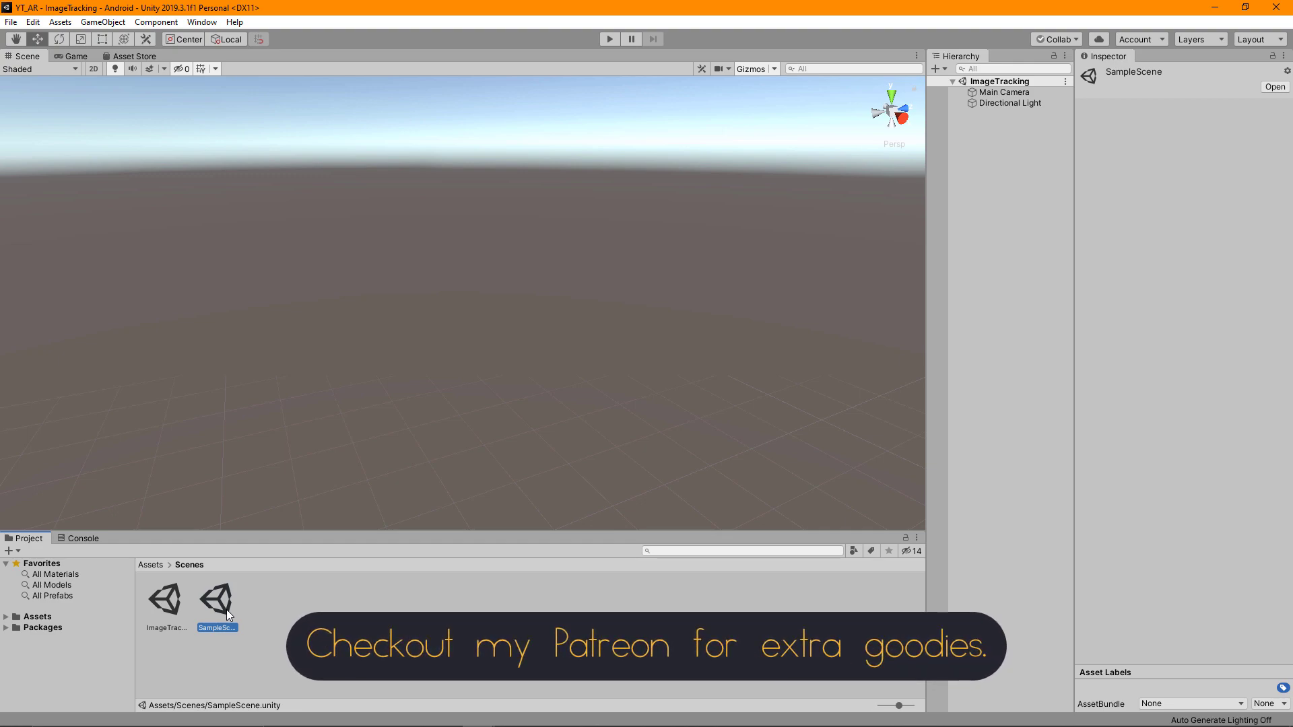
key(F2)
text(PlaneTracking)
key(Return)
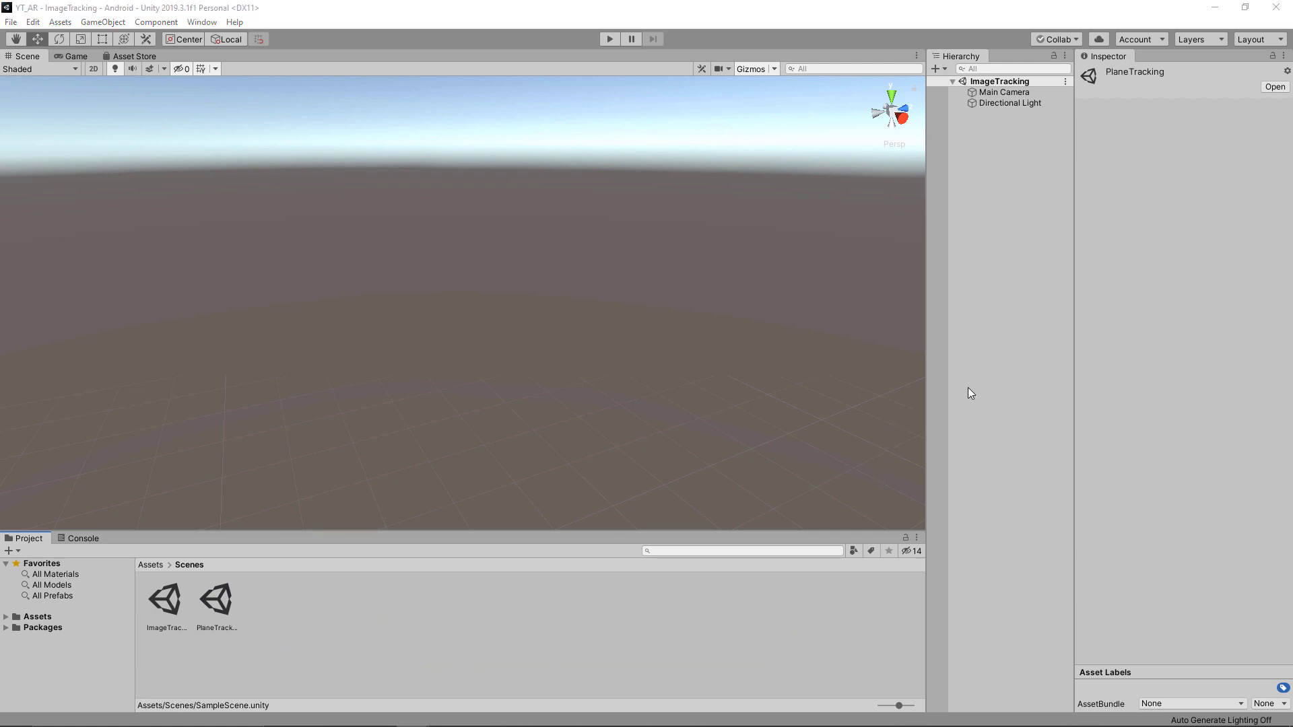
Replace the scene's Main Camera with an AR Session Origin and an AR Session object
click(1008, 96)
key(Delete)
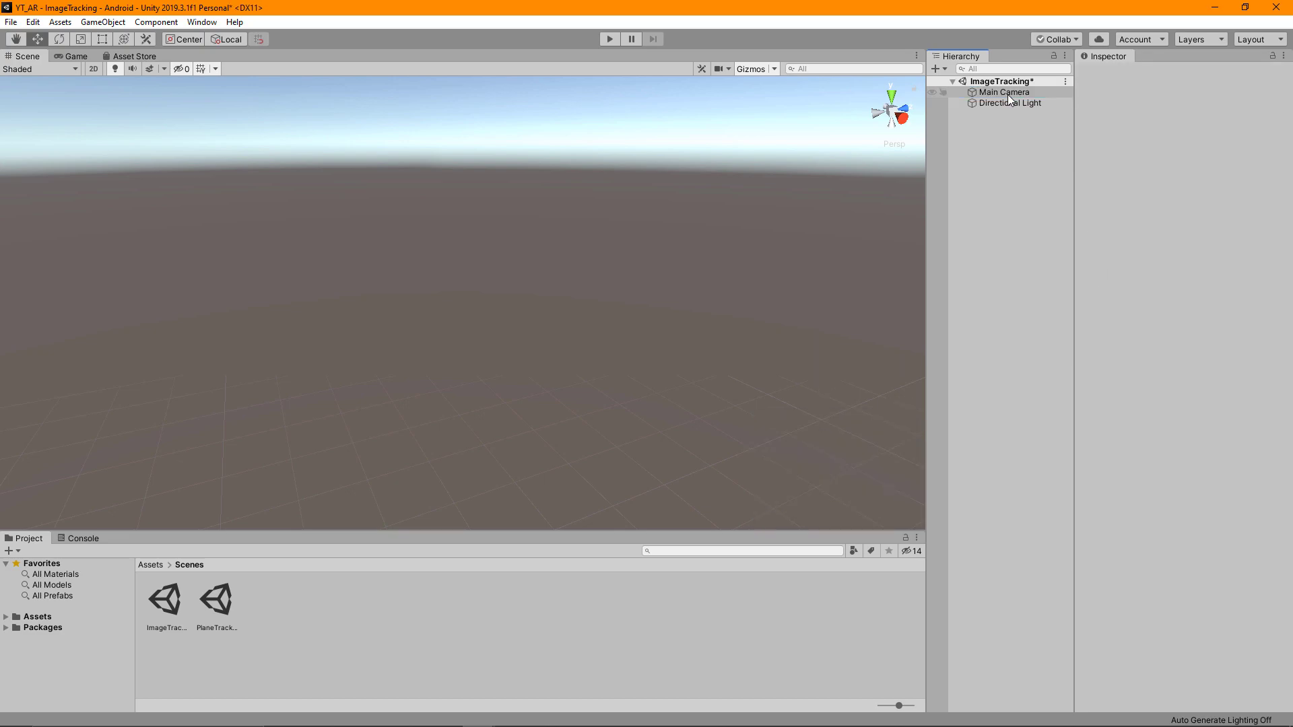
right_click(1012, 125)
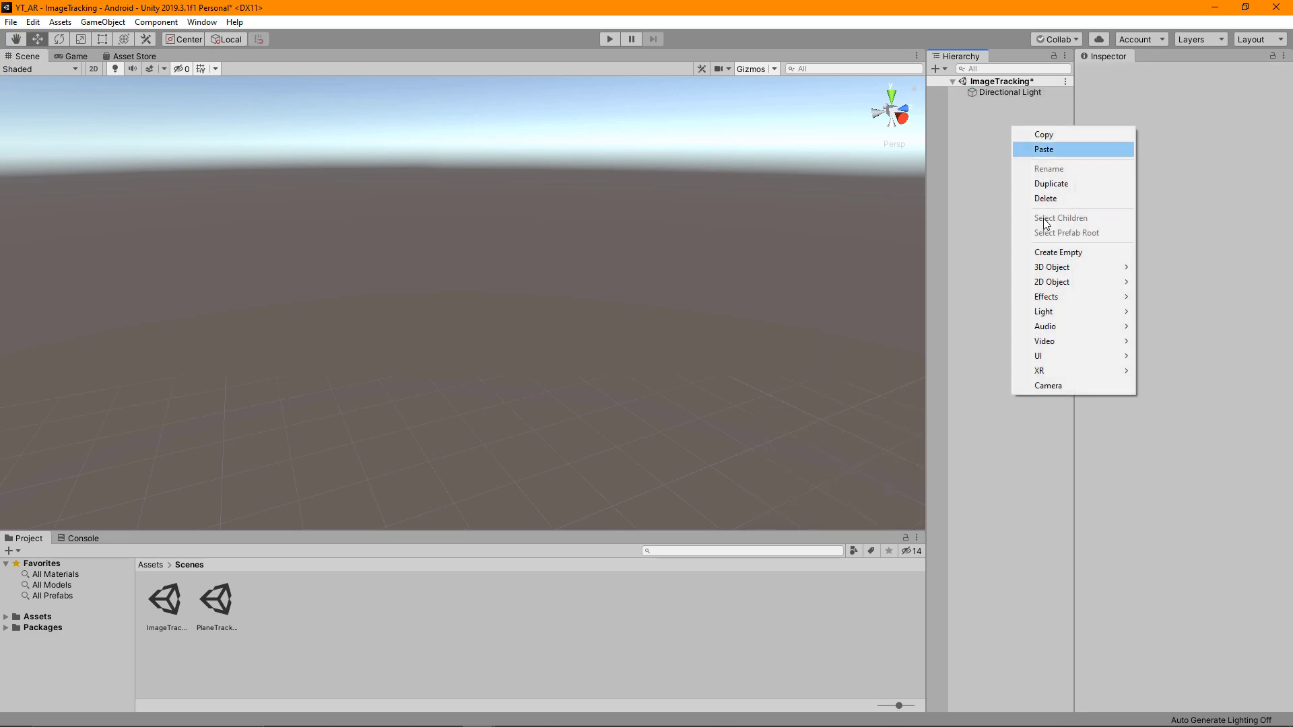
mouse_move(1055, 371)
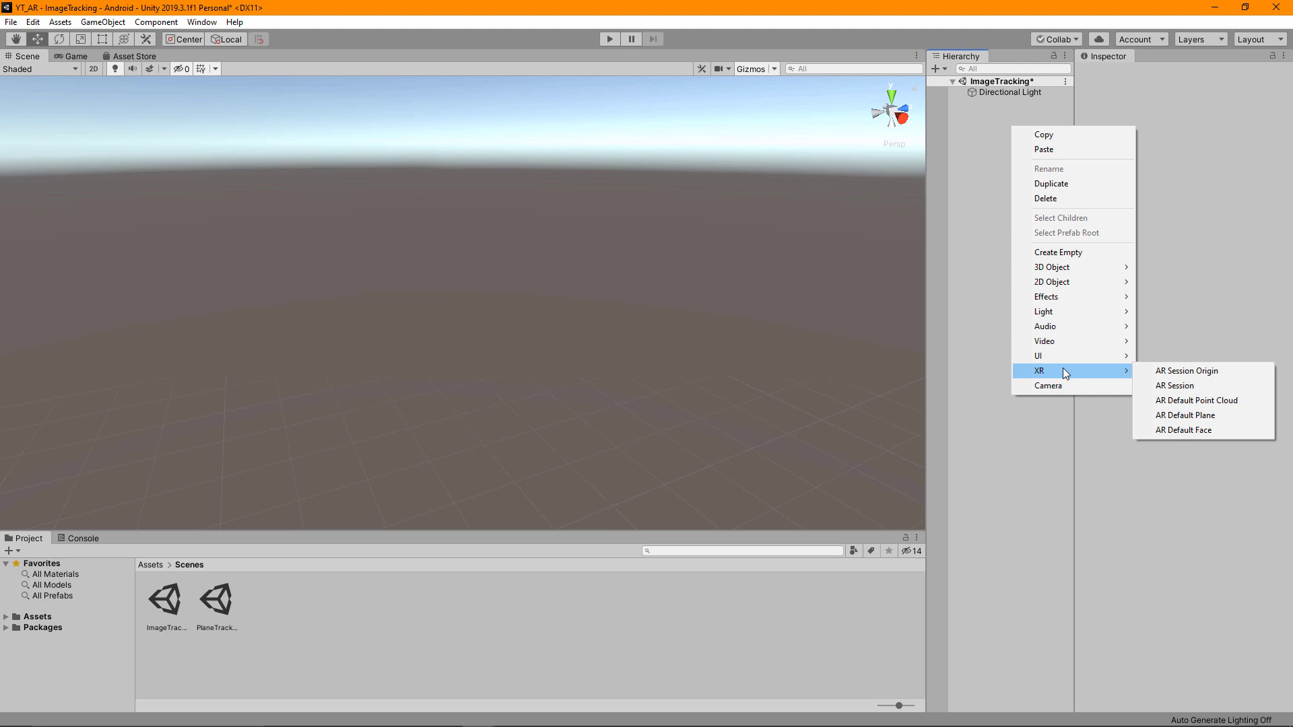
click(1161, 371)
right_click(1043, 267)
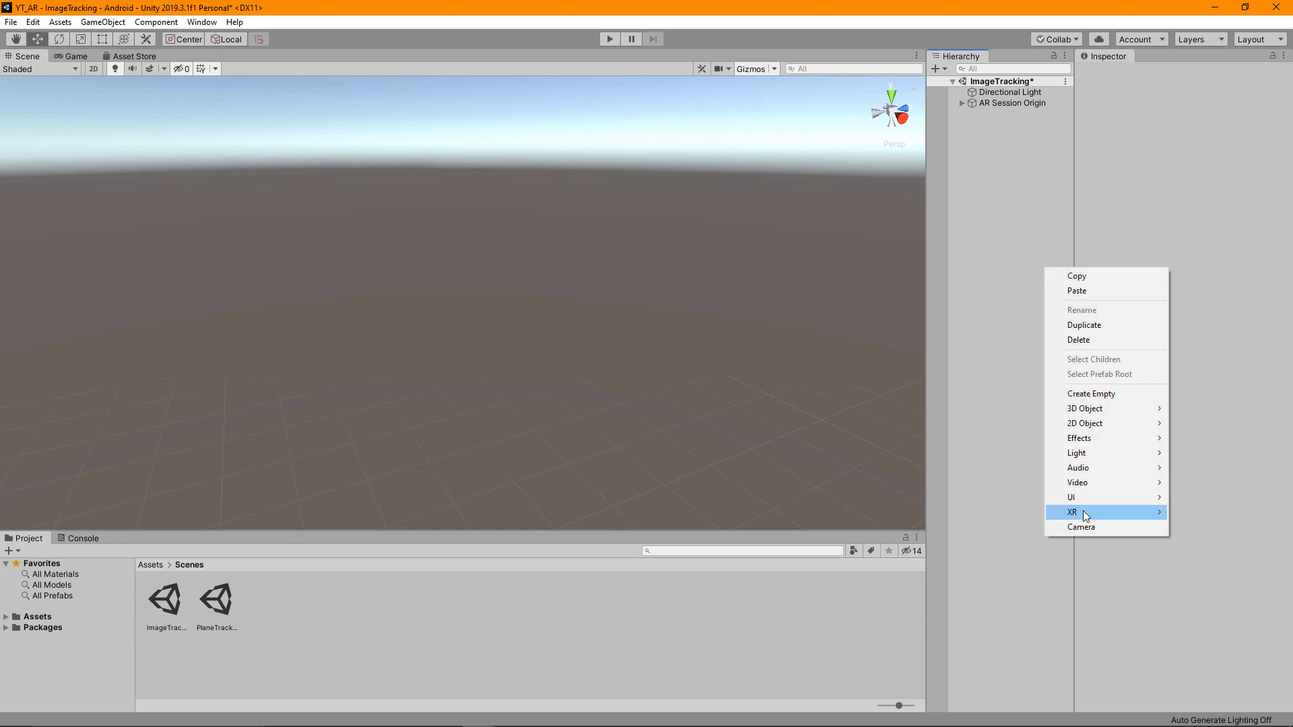
mouse_move(1150, 510)
click(984, 527)
Tag the AR Camera inside the AR Session Origin as MainCamera
click(968, 105)
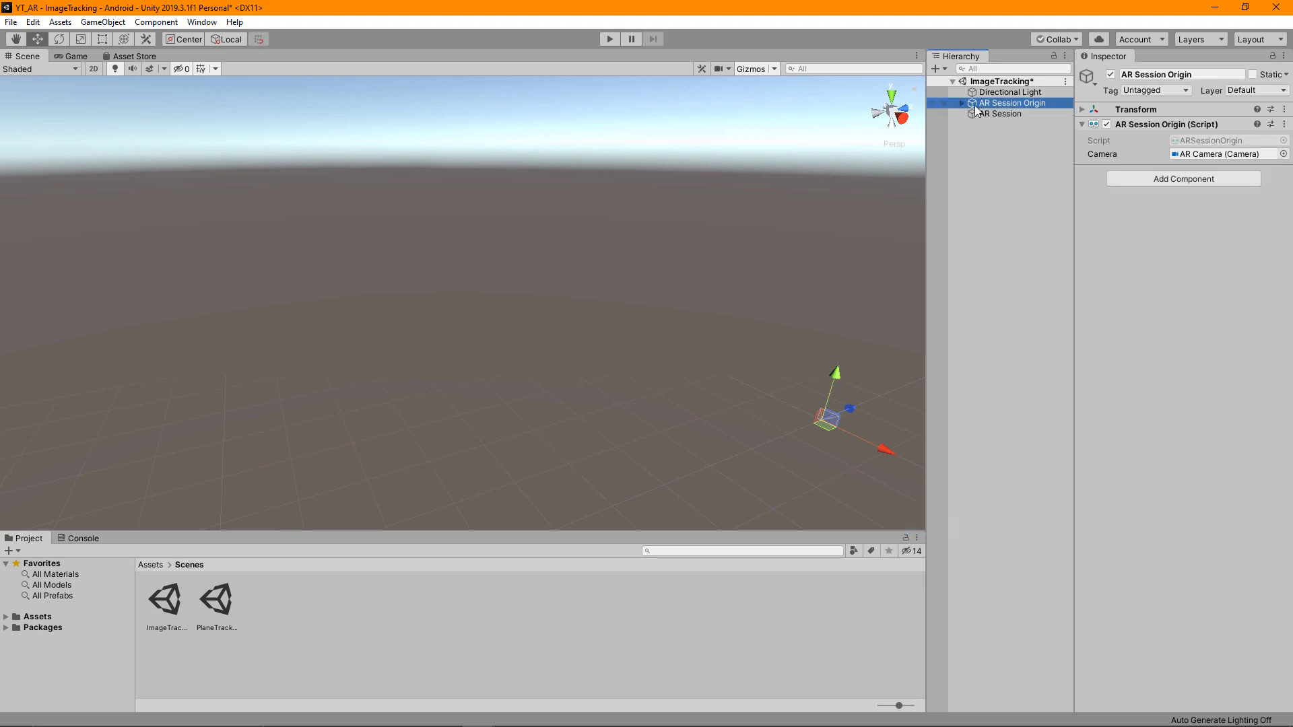
click(962, 103)
click(996, 114)
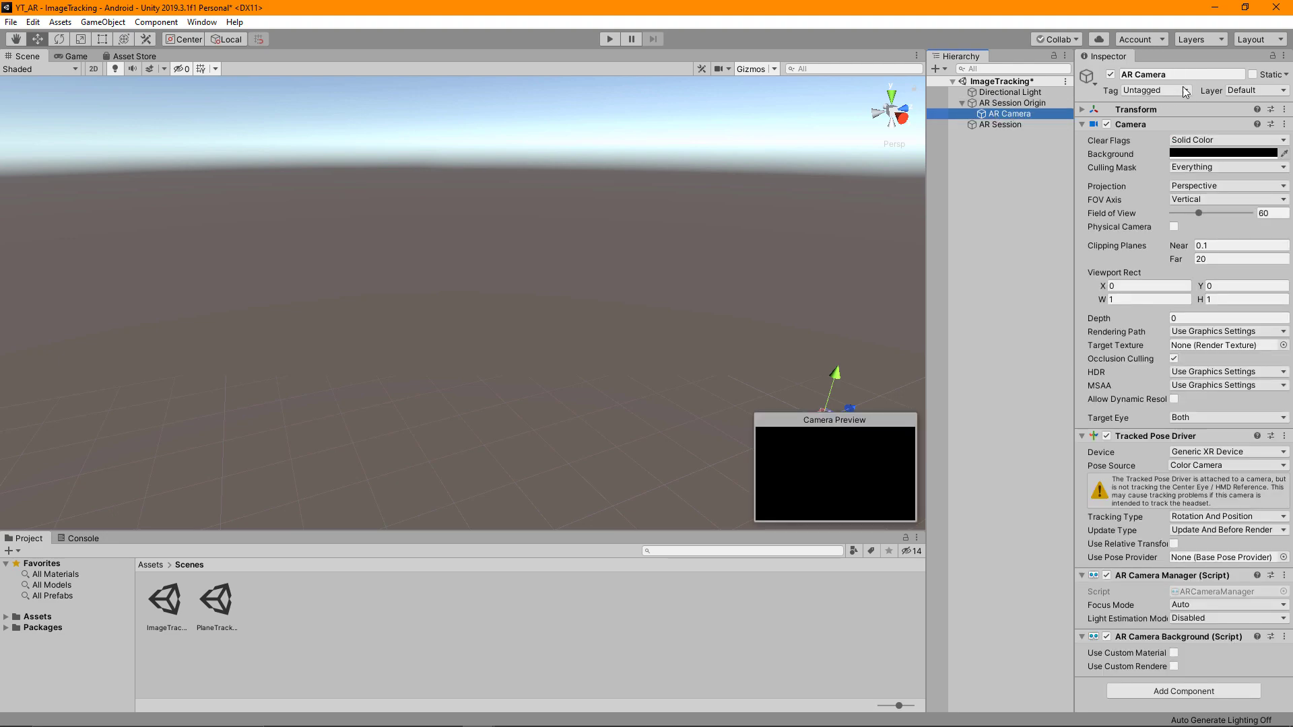
click(1155, 90)
click(1171, 165)
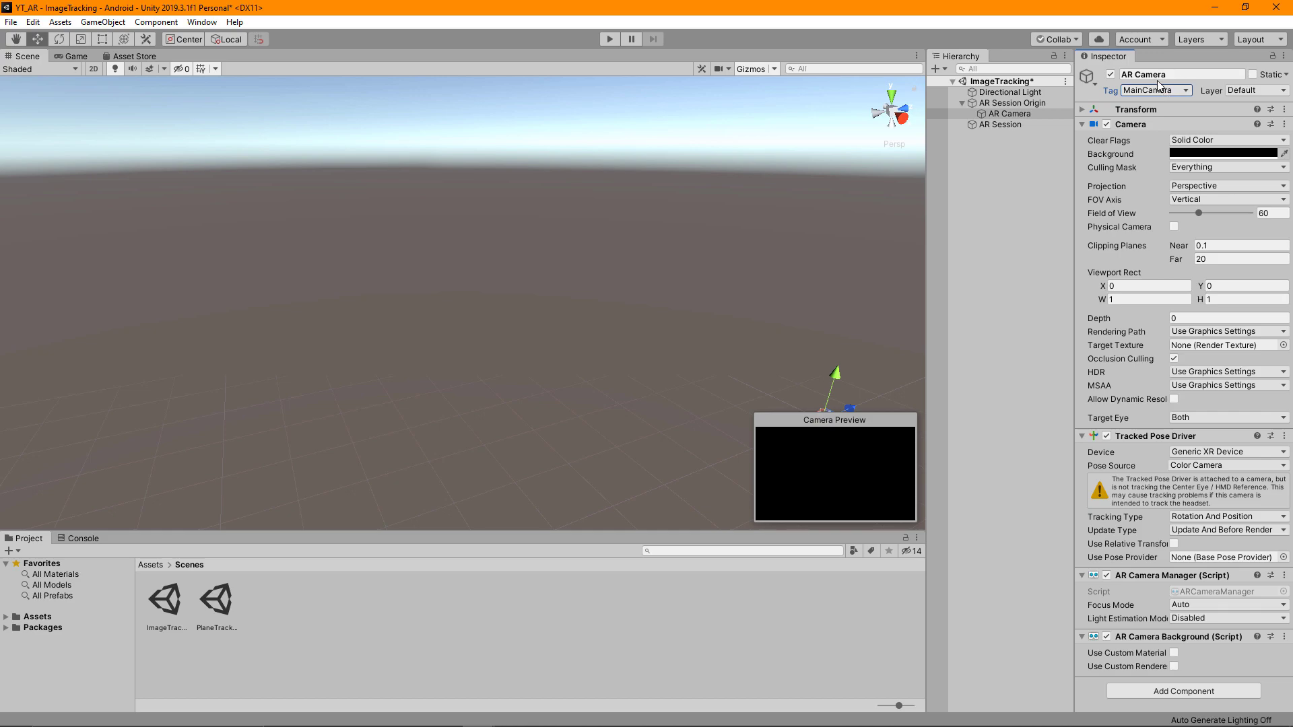
Add an AR Tracked Image Manager component to the AR Session Origin
click(1025, 103)
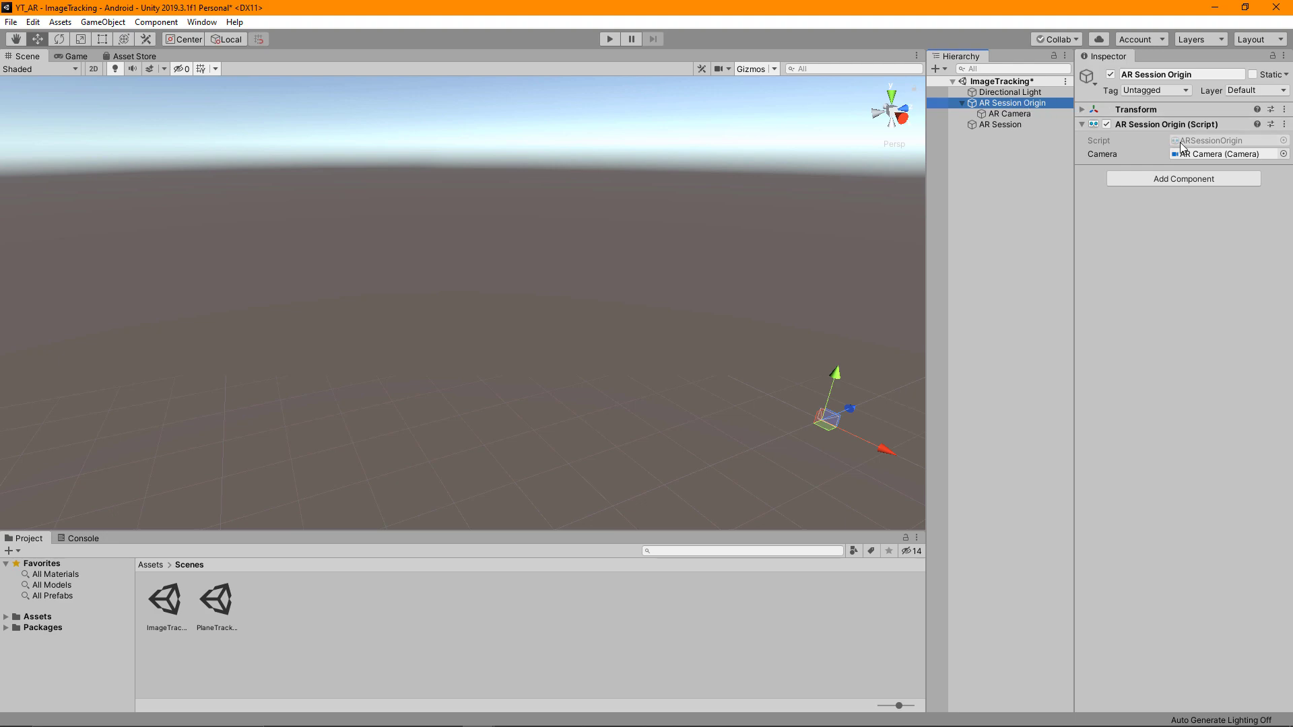
click(1191, 179)
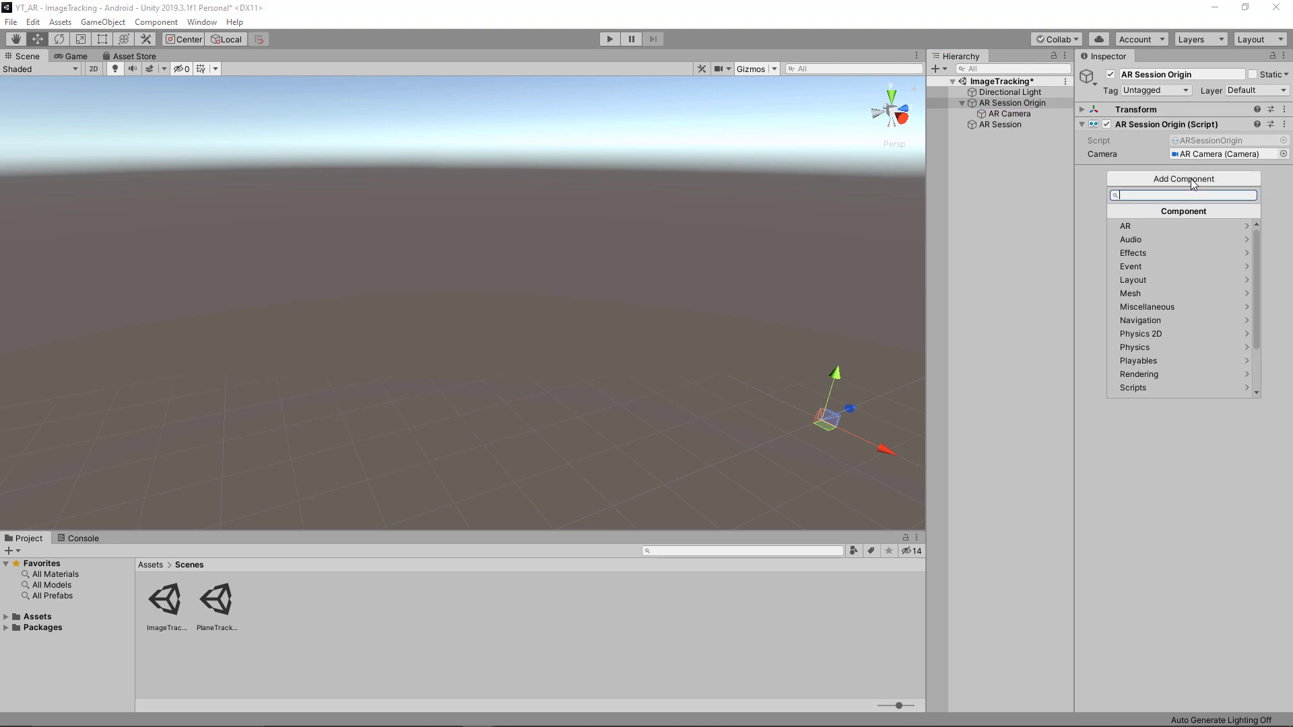
text(image)
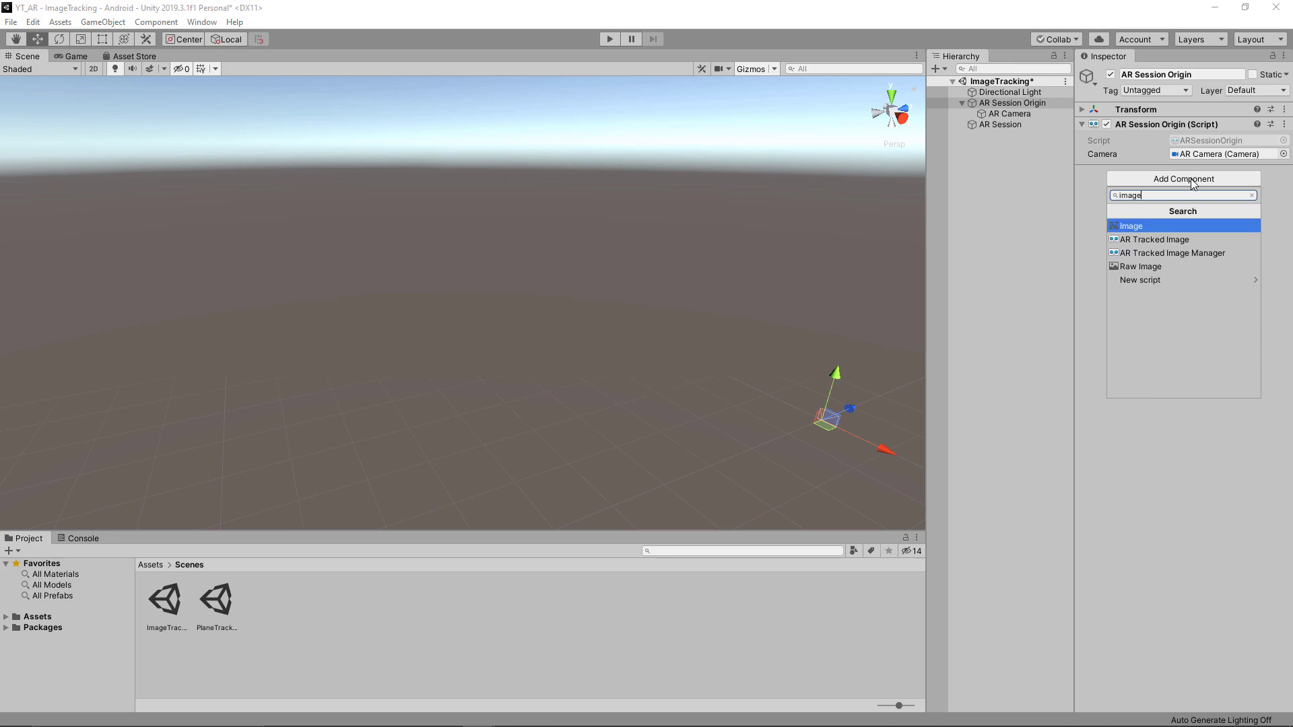
click(1146, 252)
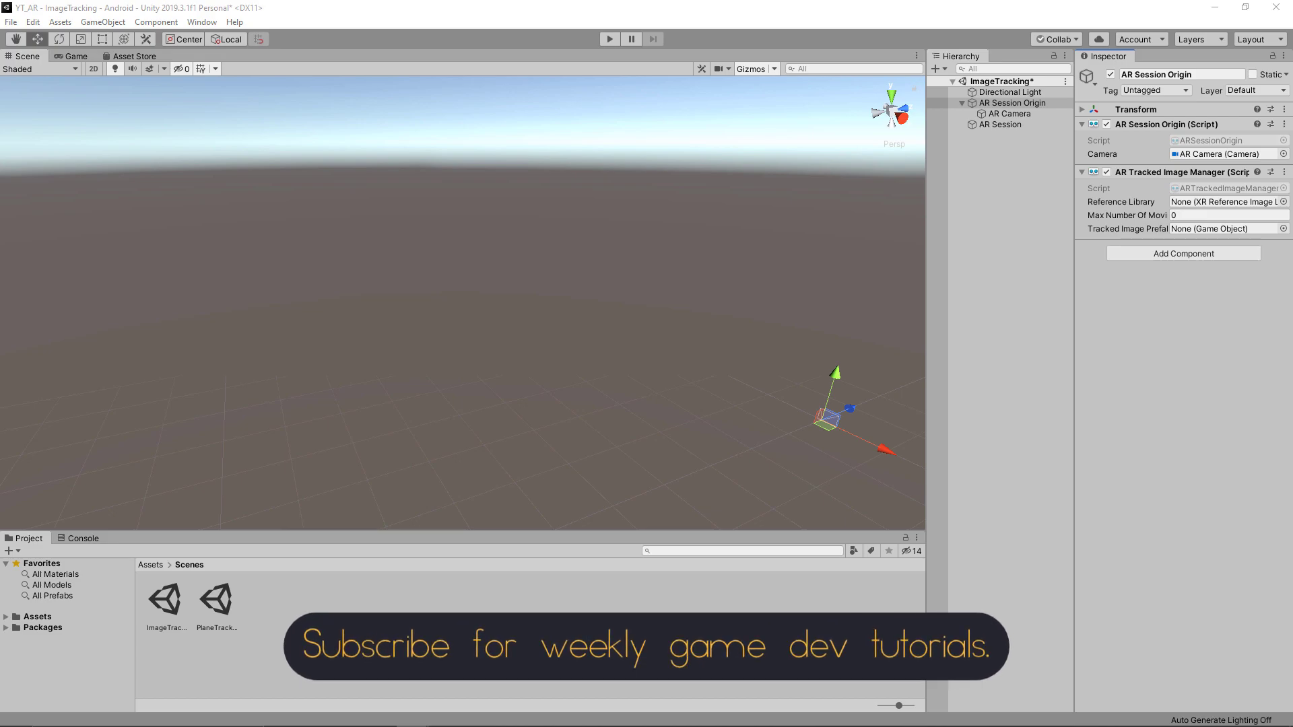
Create an XR Reference Image Library in the Prefabs folder, keeping its default name
click(15, 652)
click(6, 617)
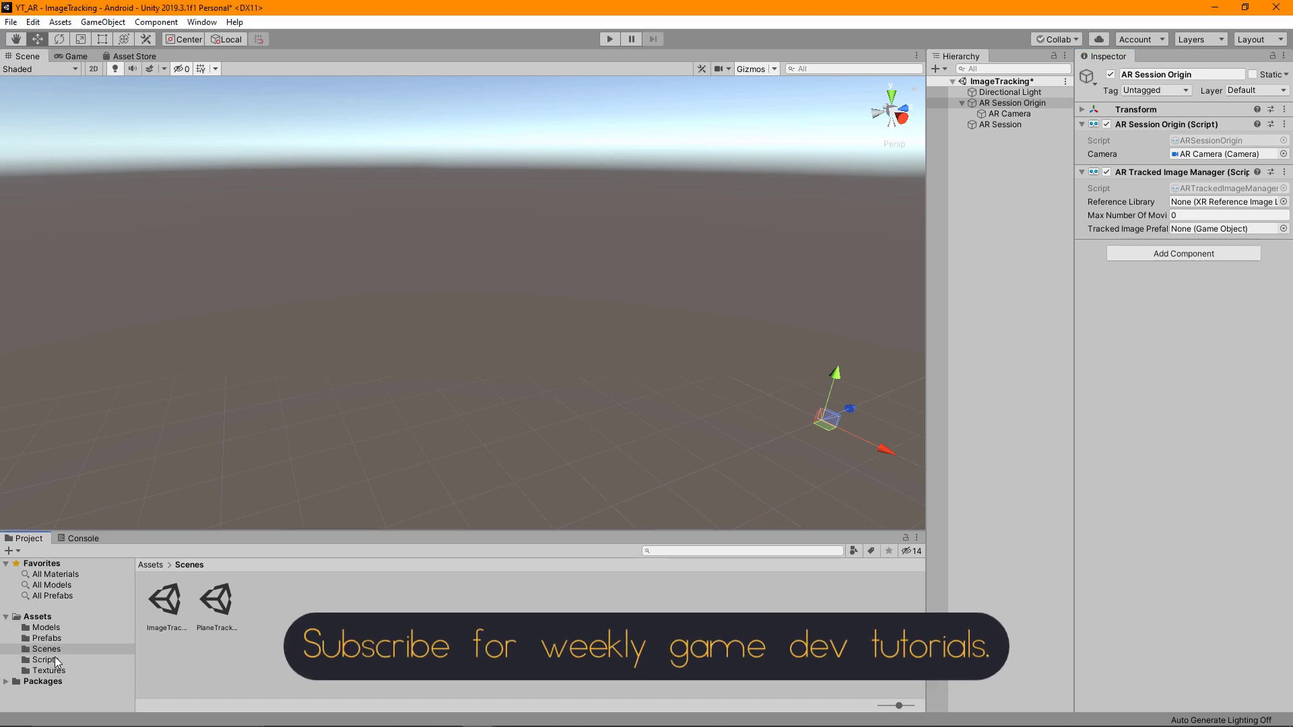
click(52, 639)
right_click(344, 608)
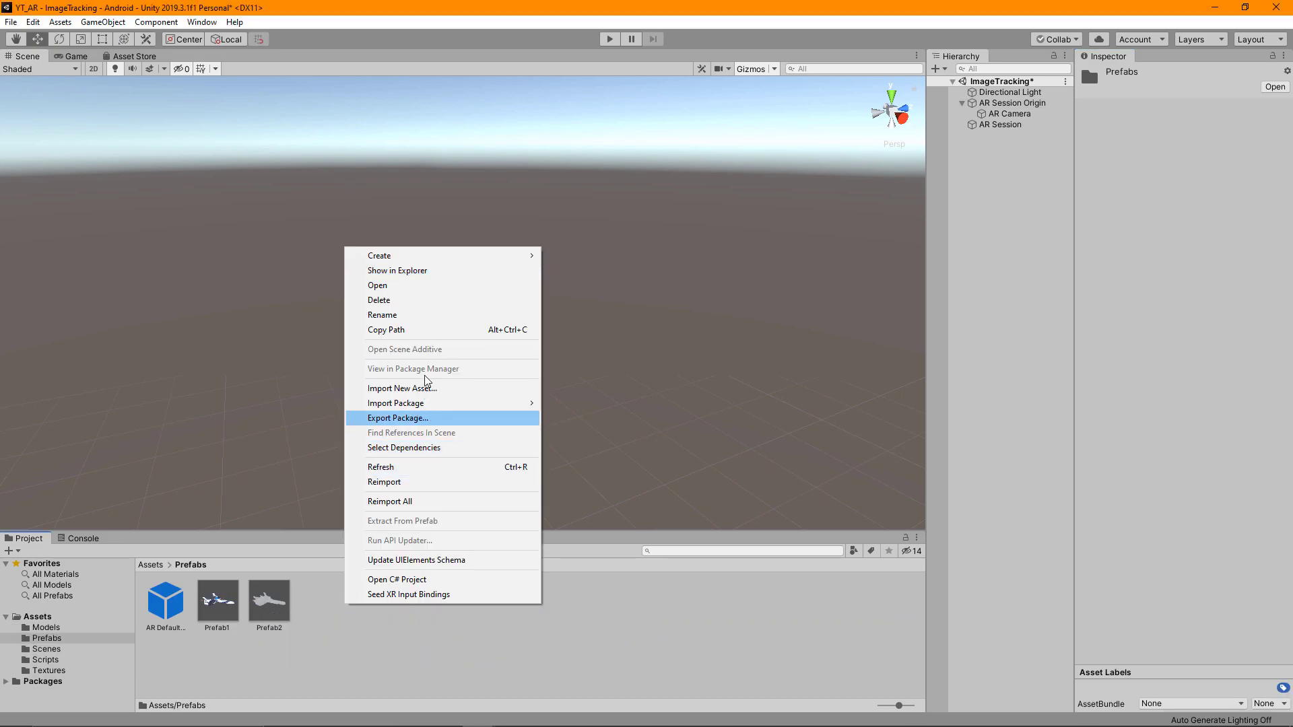
mouse_move(424, 258)
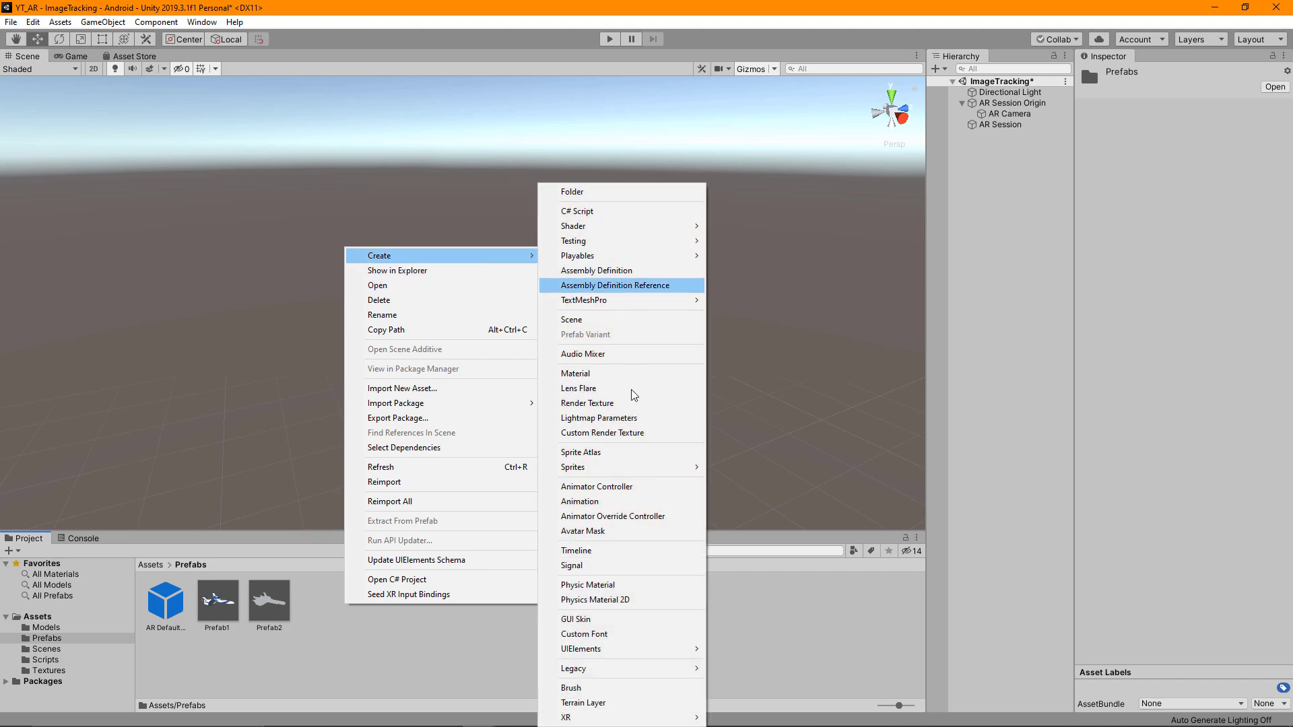
mouse_move(623, 718)
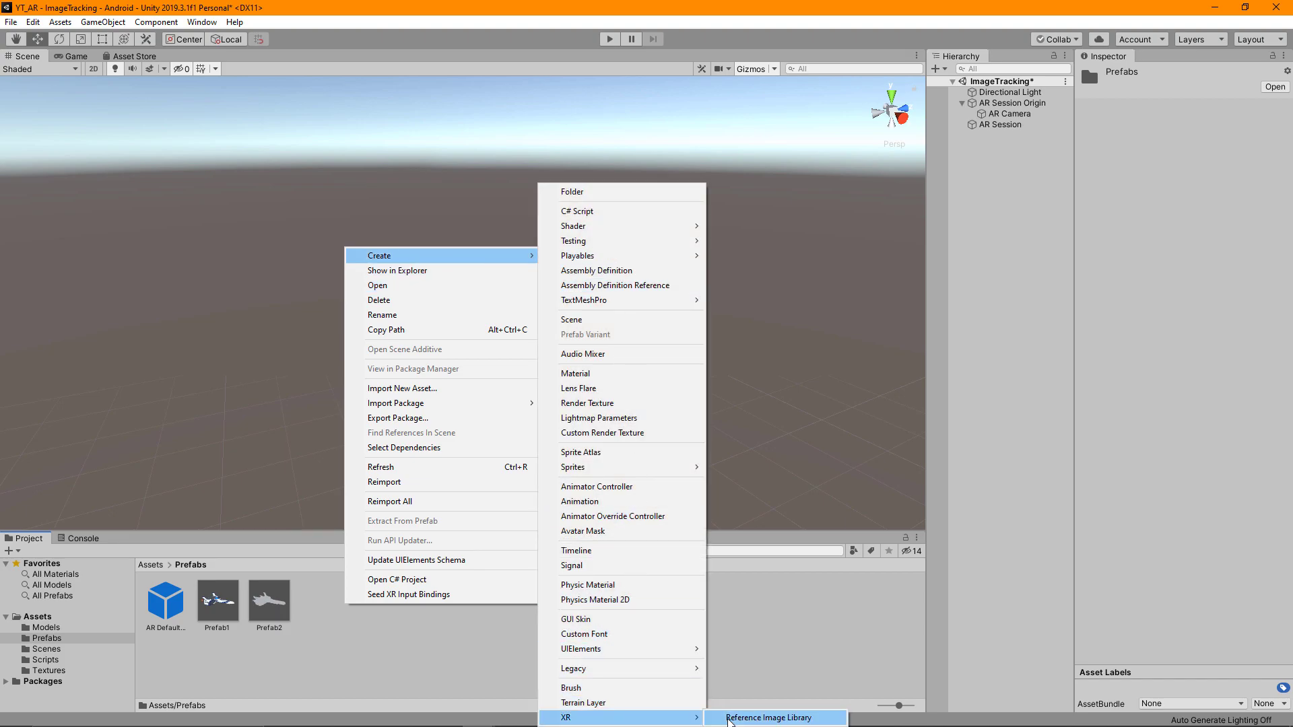
click(729, 719)
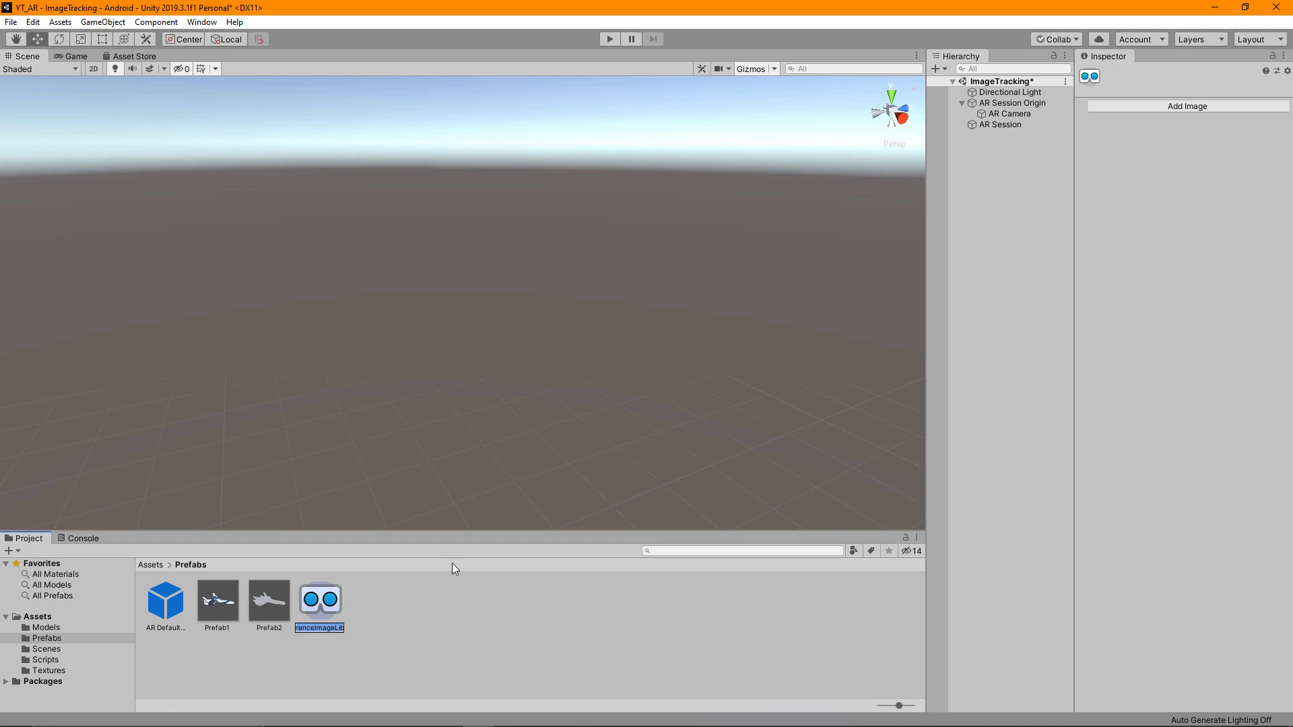
key(Return)
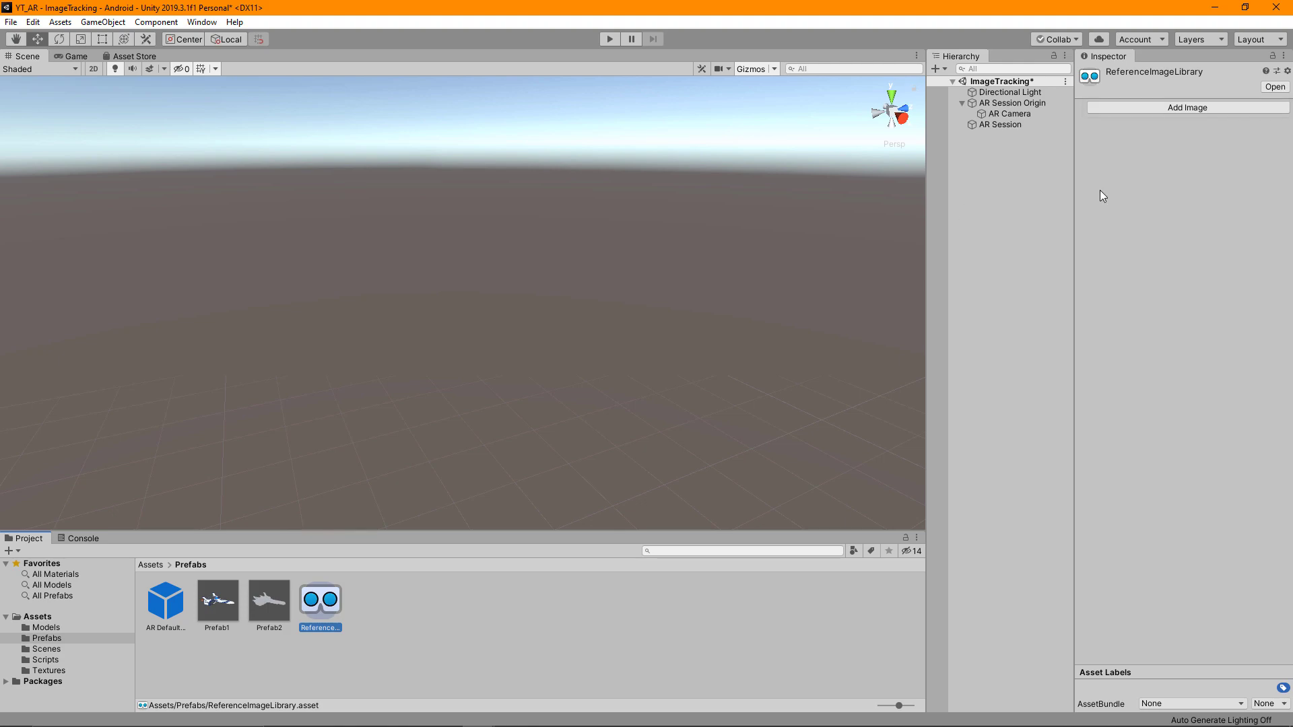
Add an image entry to the reference image library and assign the DevEnabled texture to it
click(1176, 109)
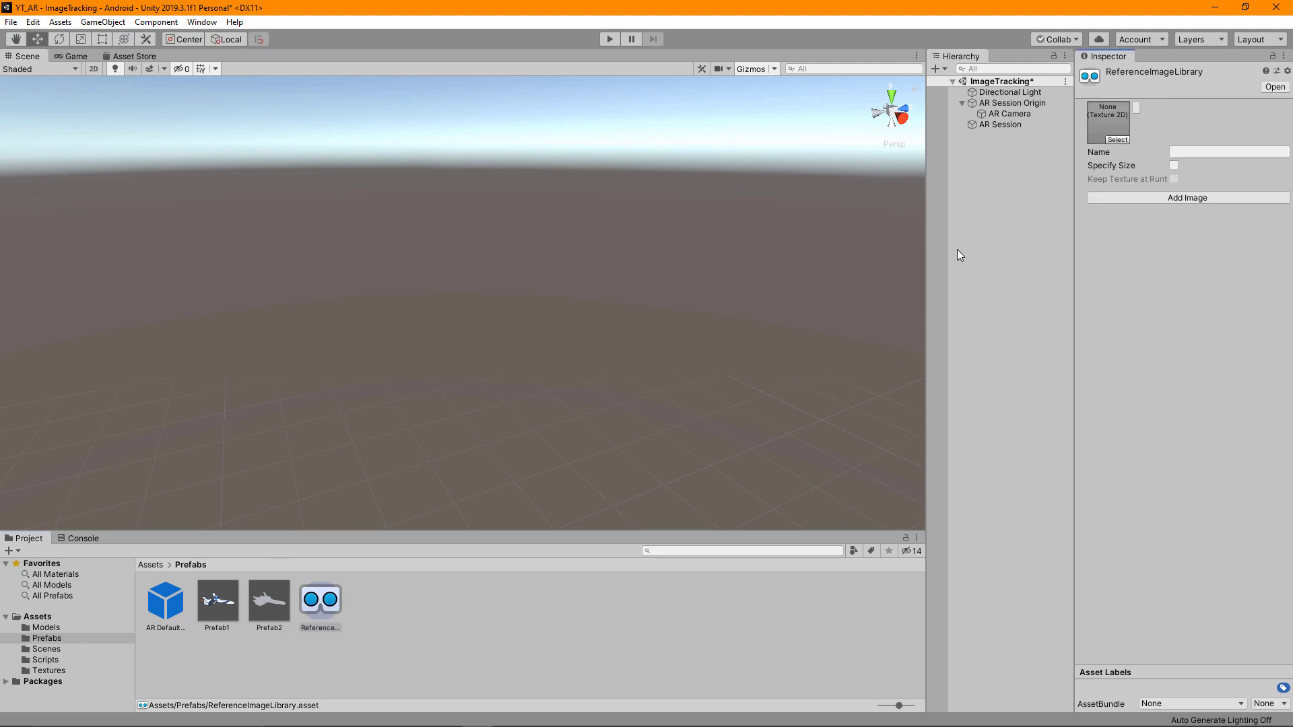
click(49, 671)
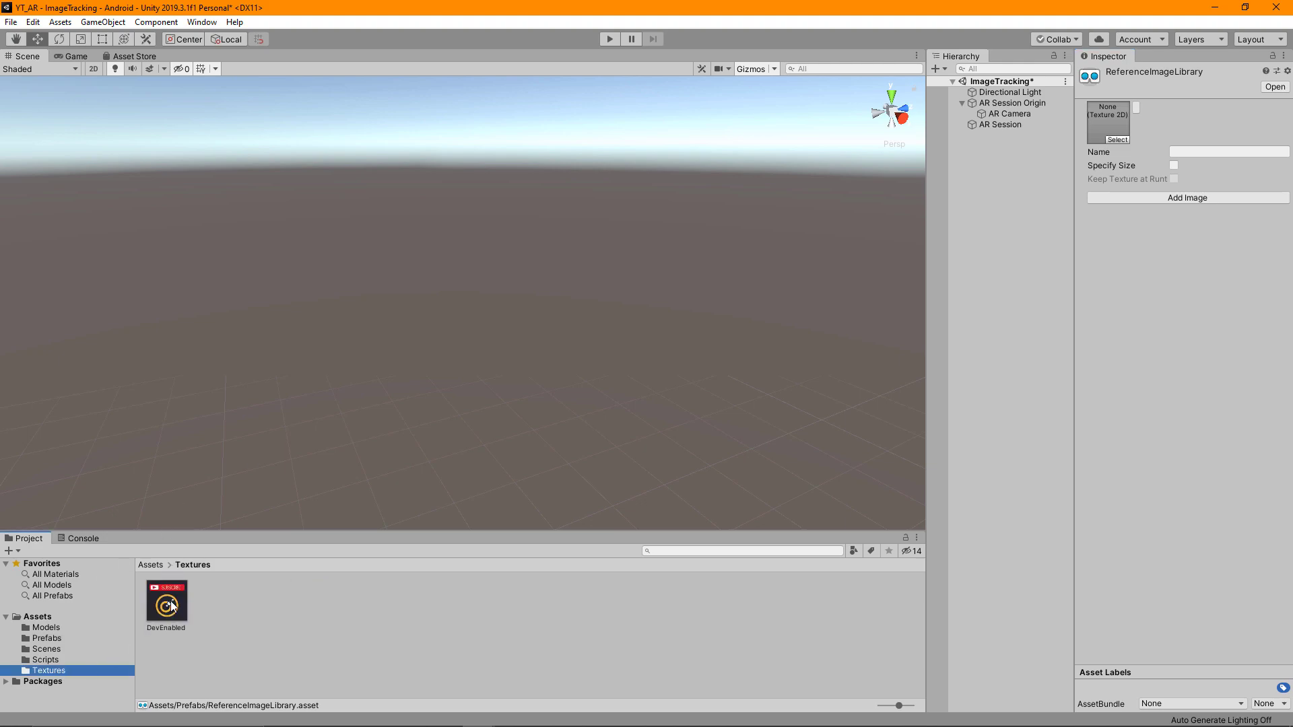
click(181, 588)
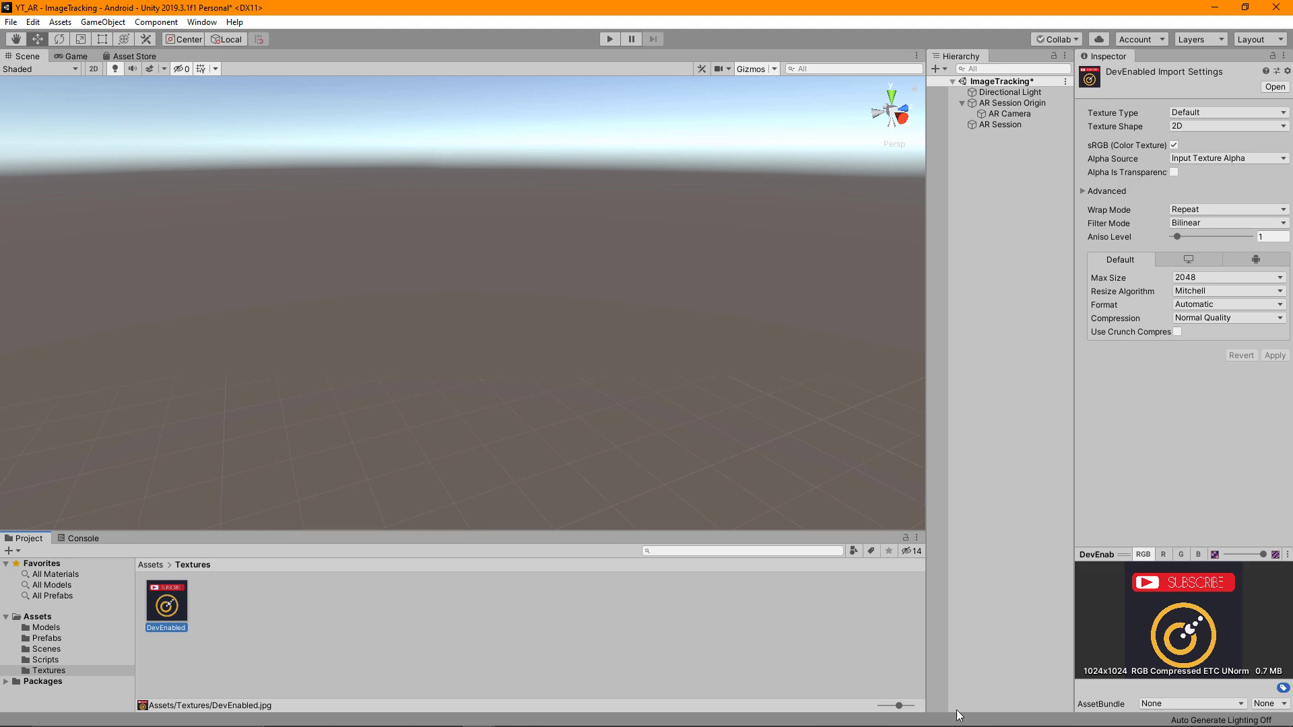
click(587, 632)
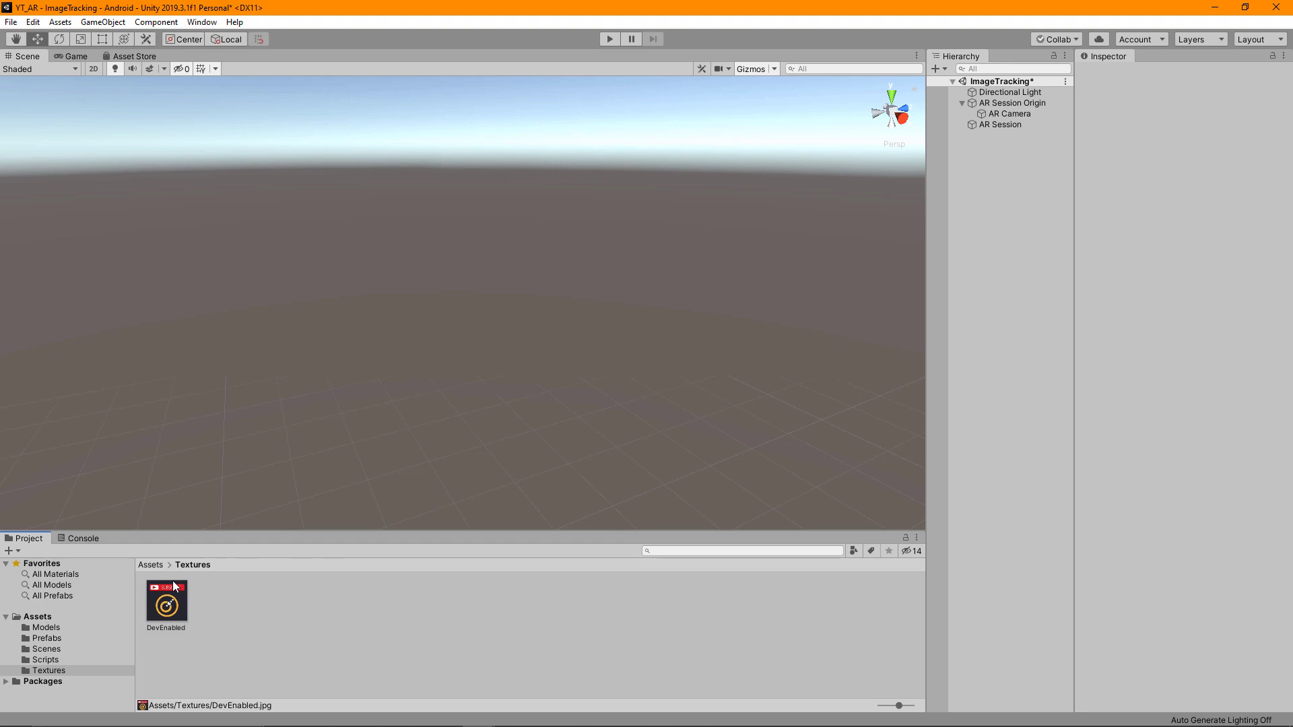
click(54, 639)
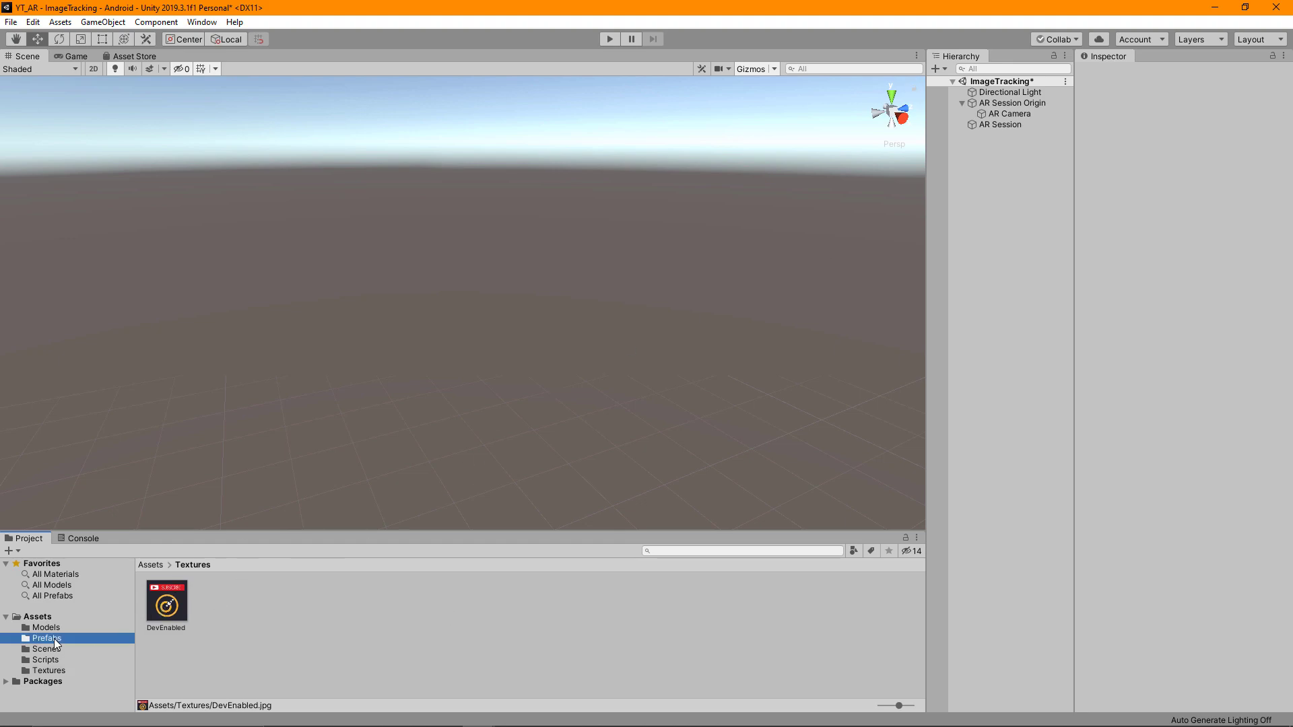
click(321, 602)
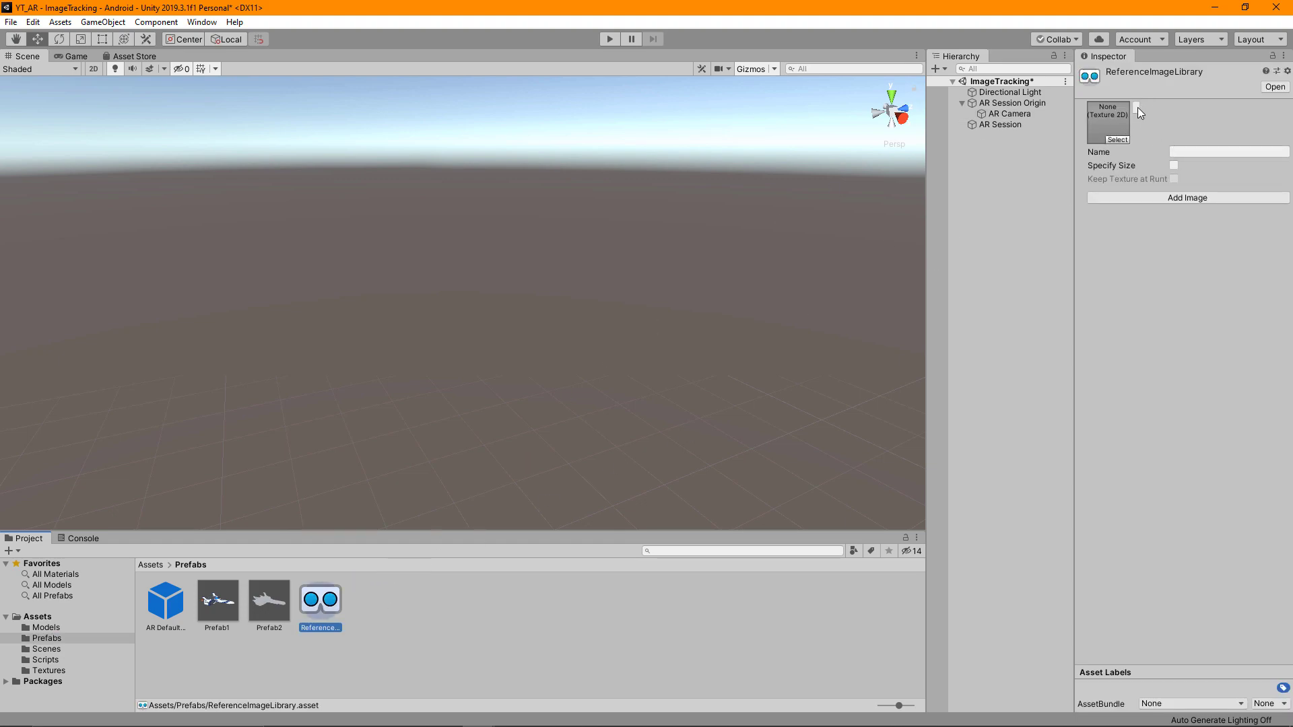
click(1115, 138)
double_click(97, 79)
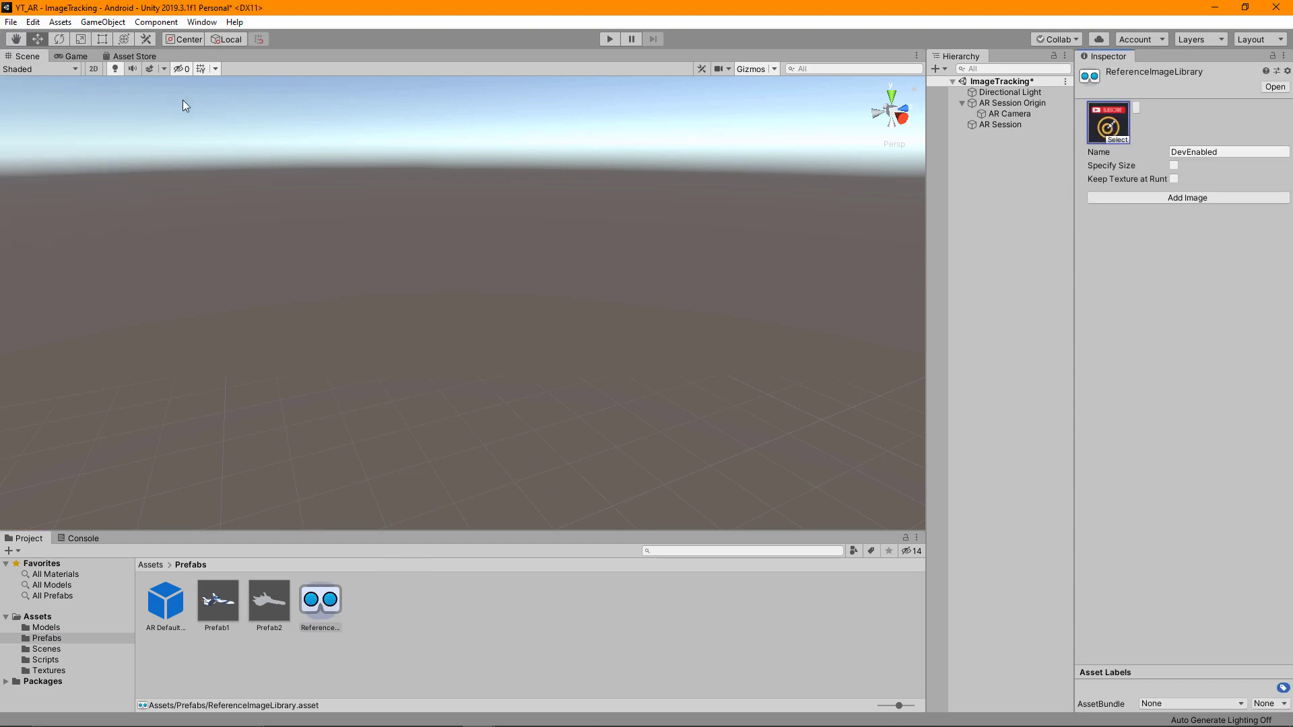
Enable Specify Size for the DevEnabled image and set its physical size to 0.1 by 0.1 meters
click(1174, 165)
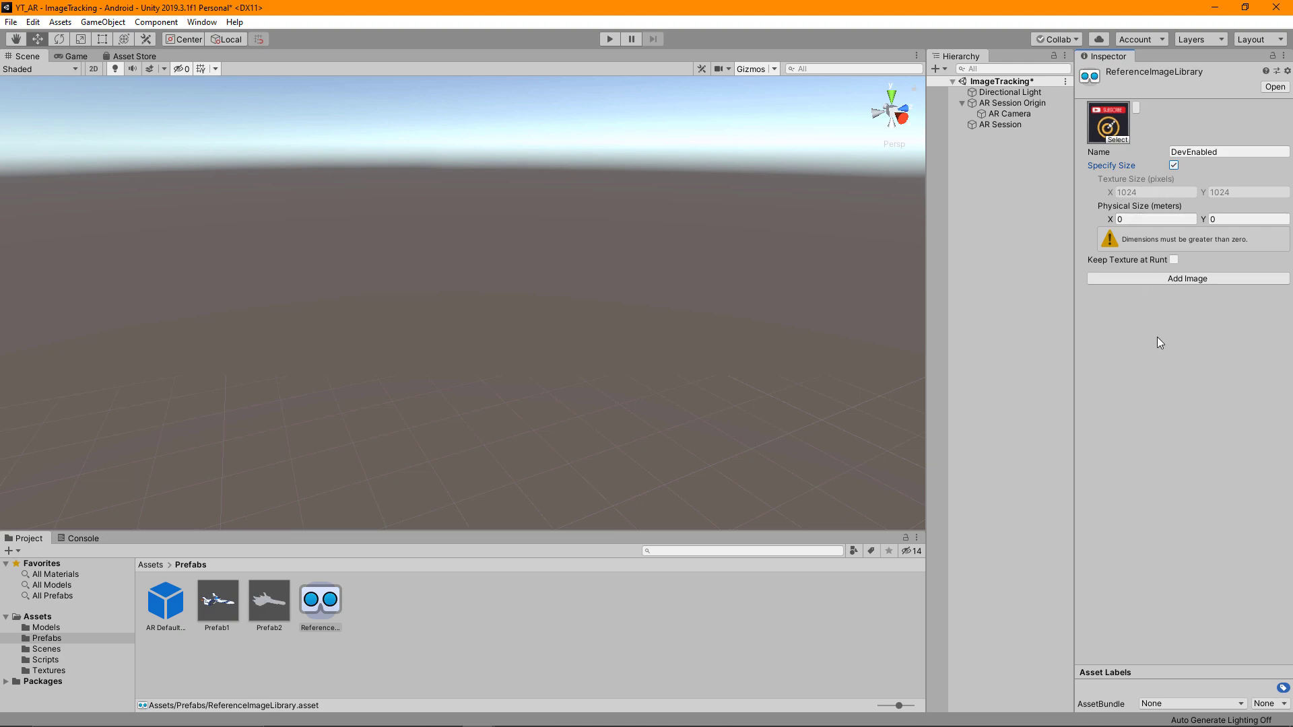
click(1136, 219)
text(0.1)
key(Return)
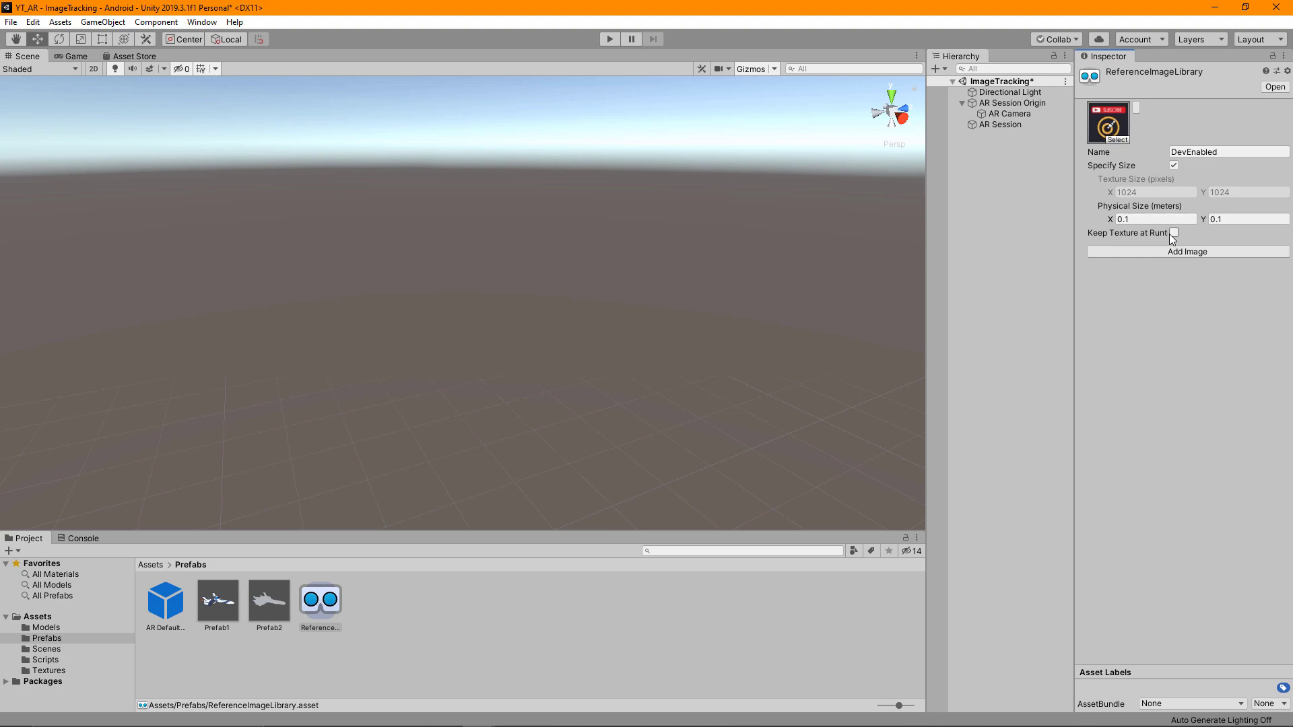
Keep the DevEnabled texture at runtime and add two more empty image entries to the library
click(1174, 233)
mouse_move(1144, 232)
click(1213, 151)
key(Return)
click(1193, 252)
click(1190, 356)
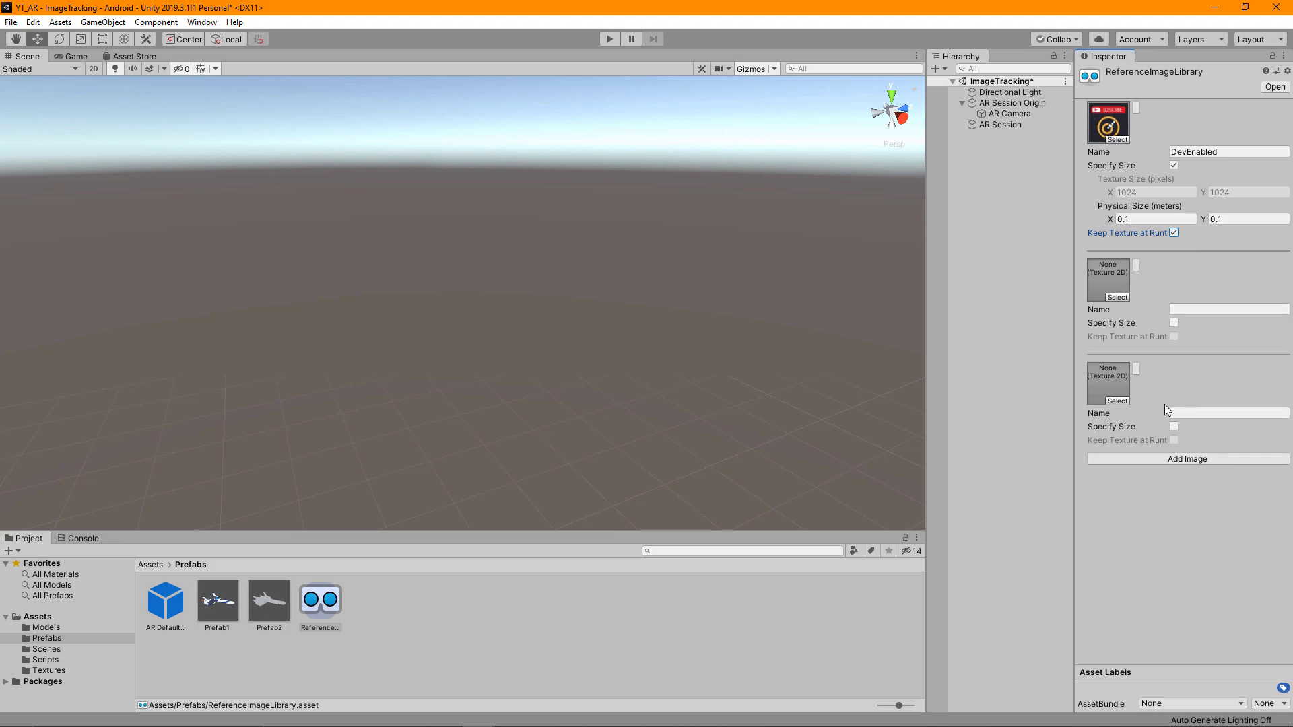
Remove the two empty image entries from the reference image library, keeping only the DevEnabled entry
click(1135, 369)
click(1135, 265)
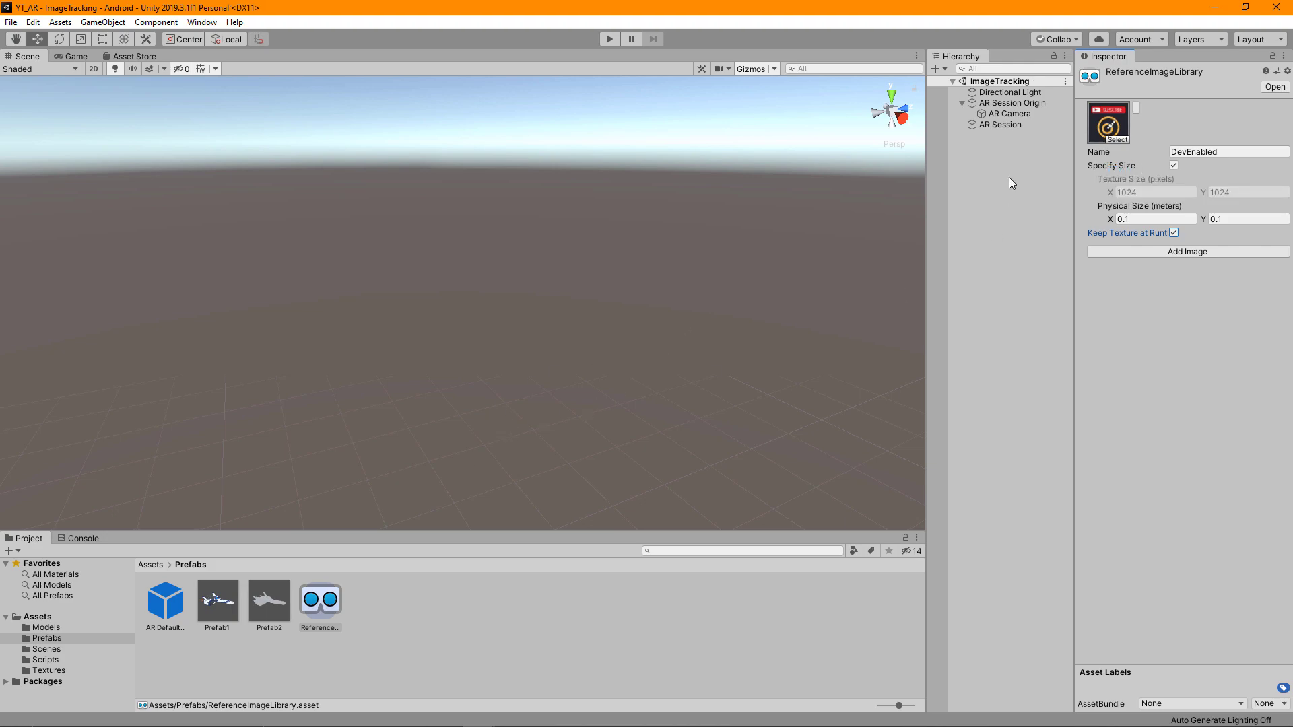
On AR Session Origin's tracked image manager, assign ReferenceImageLibrary as the reference library and set the maximum number of moving images to 4
click(1000, 102)
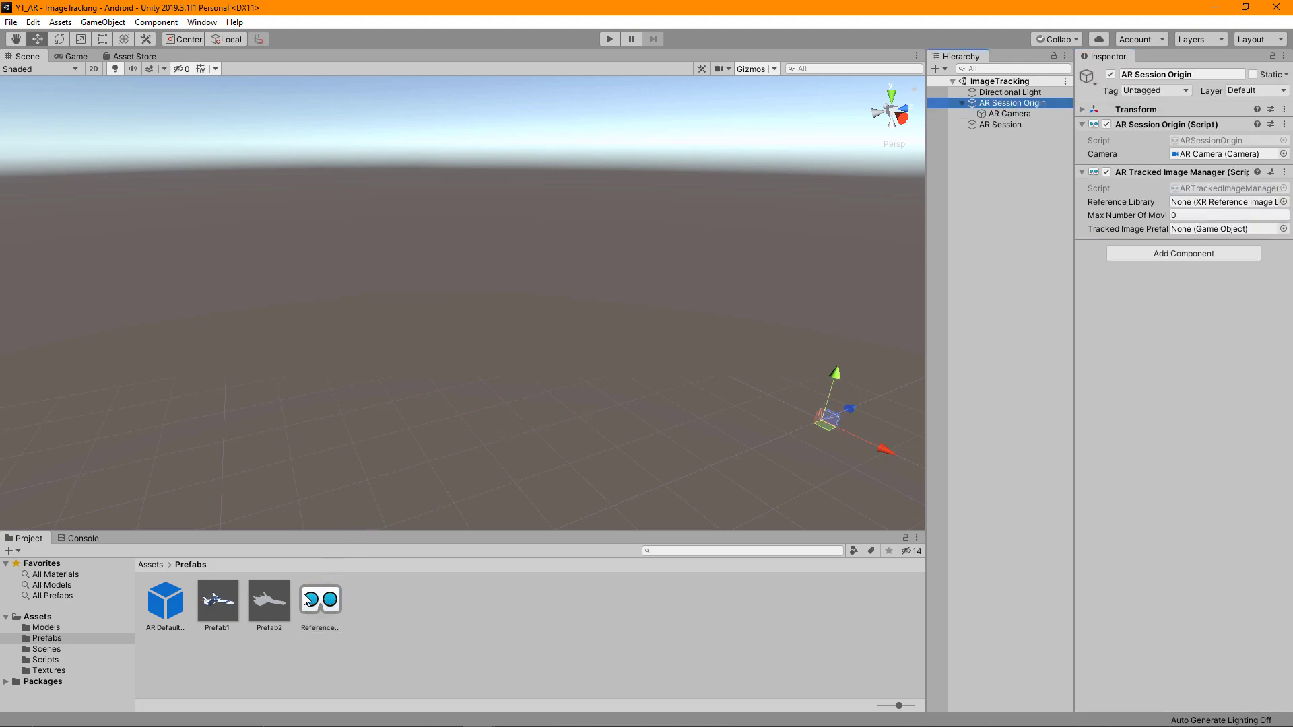
drag(306, 600, 1197, 209)
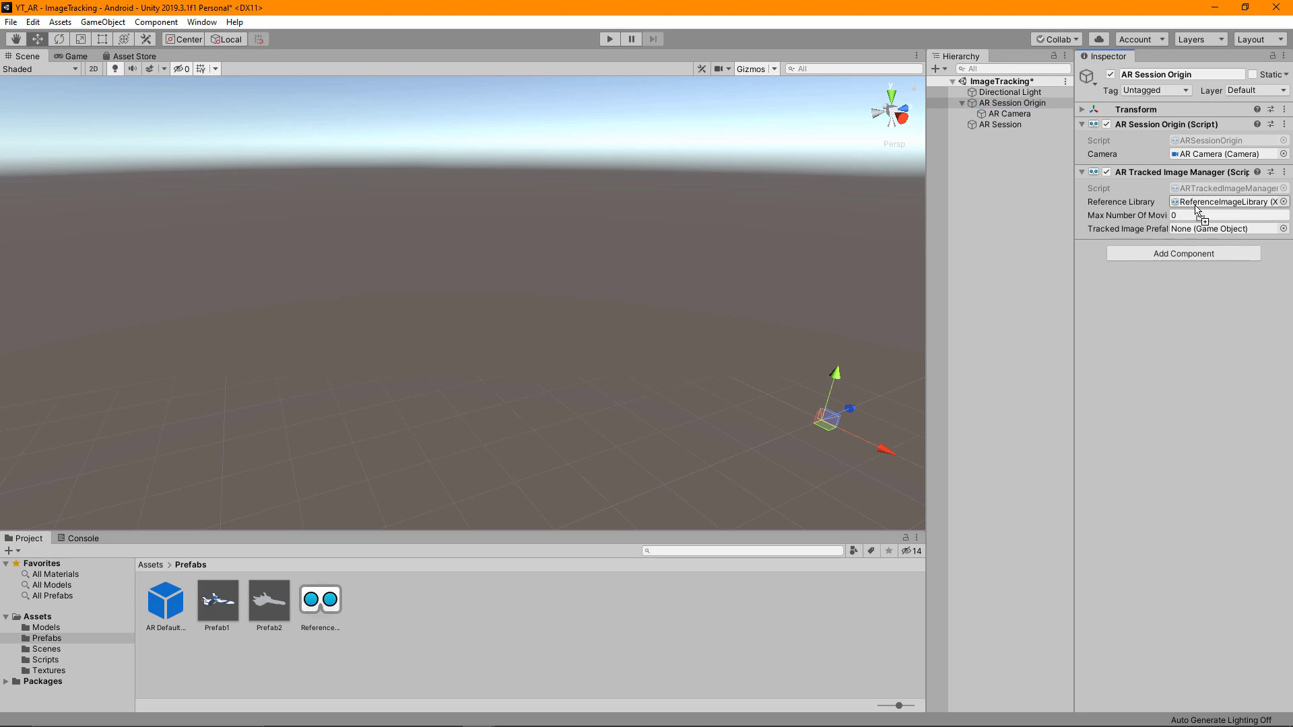
click(1202, 218)
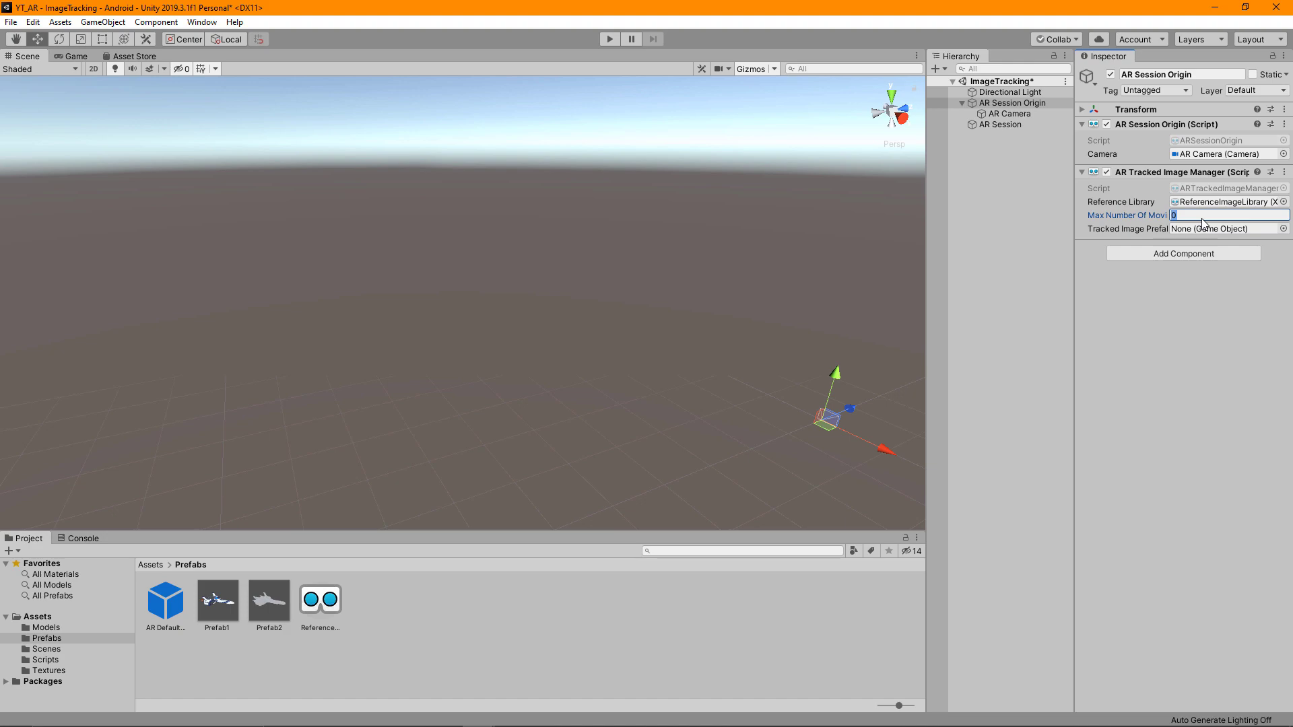
text(4)
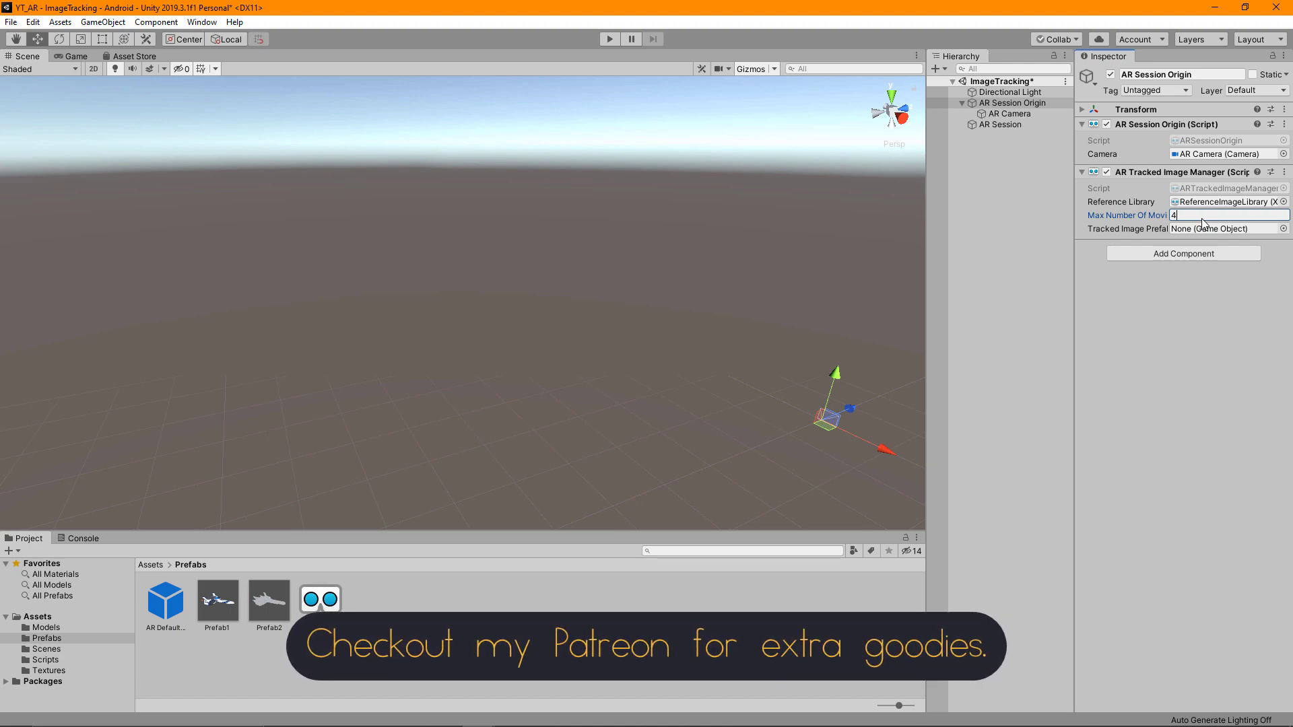
key(Tab)
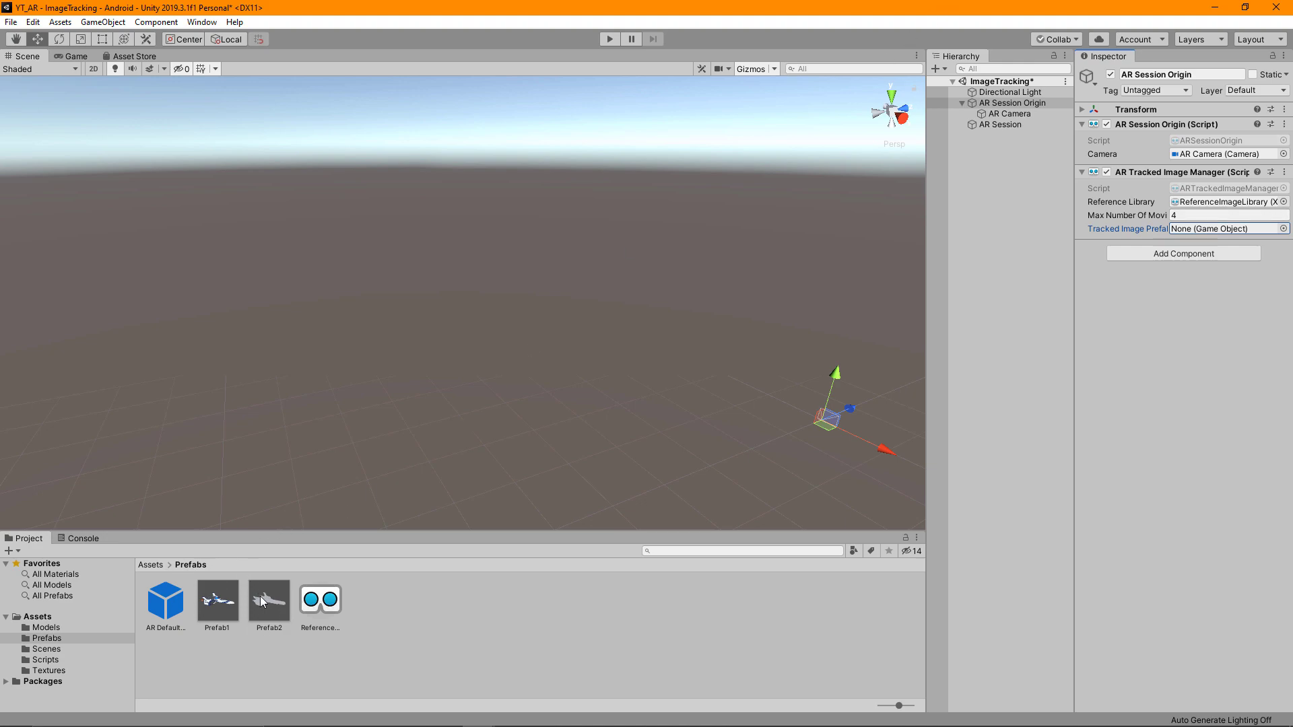
Create a 3D sphere object in the ImageTracking scene
click(107, 23)
mouse_move(105, 67)
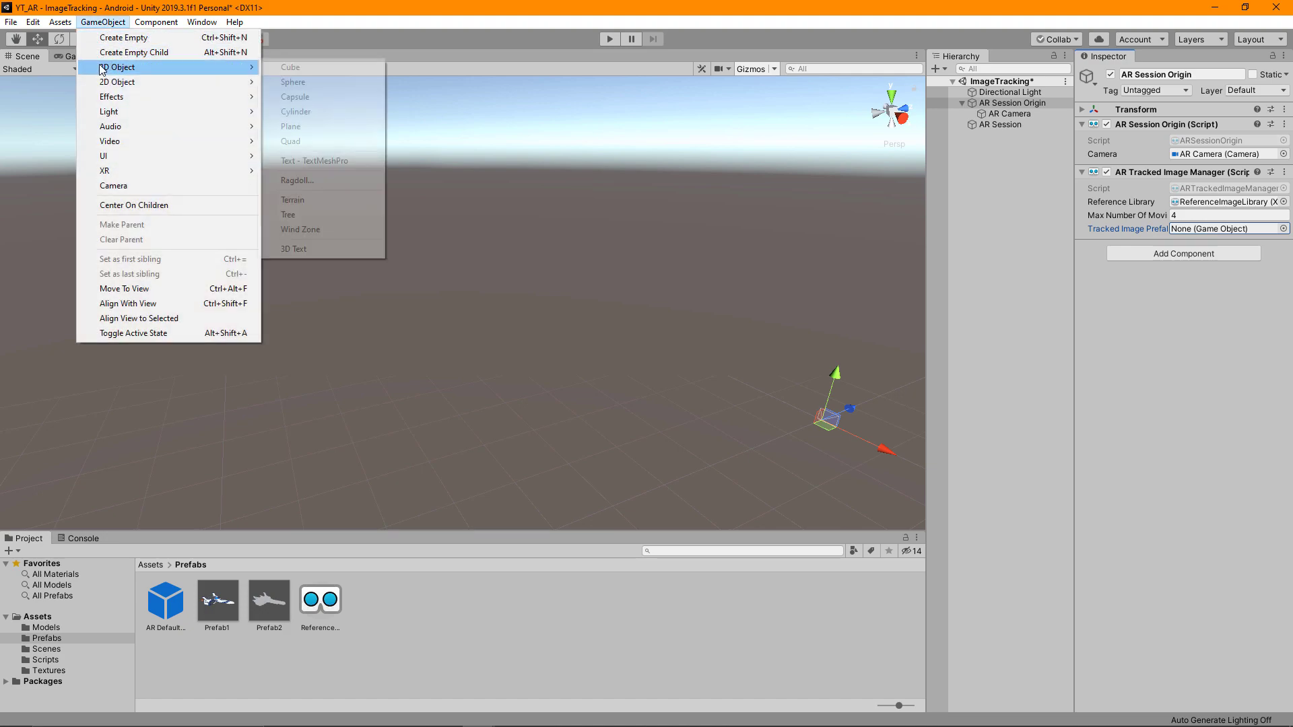
click(316, 81)
click(466, 320)
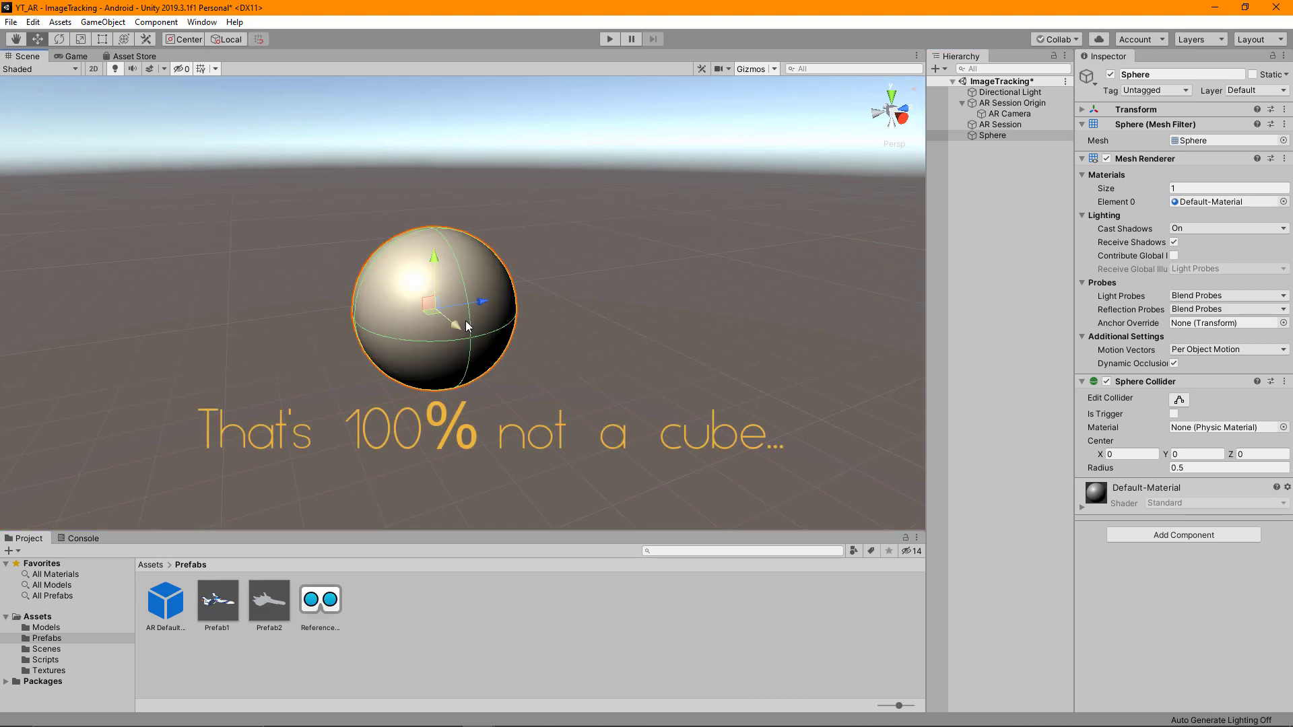
Set the sphere's scale to 0.1 on the X, Y and Z axes
click(1084, 110)
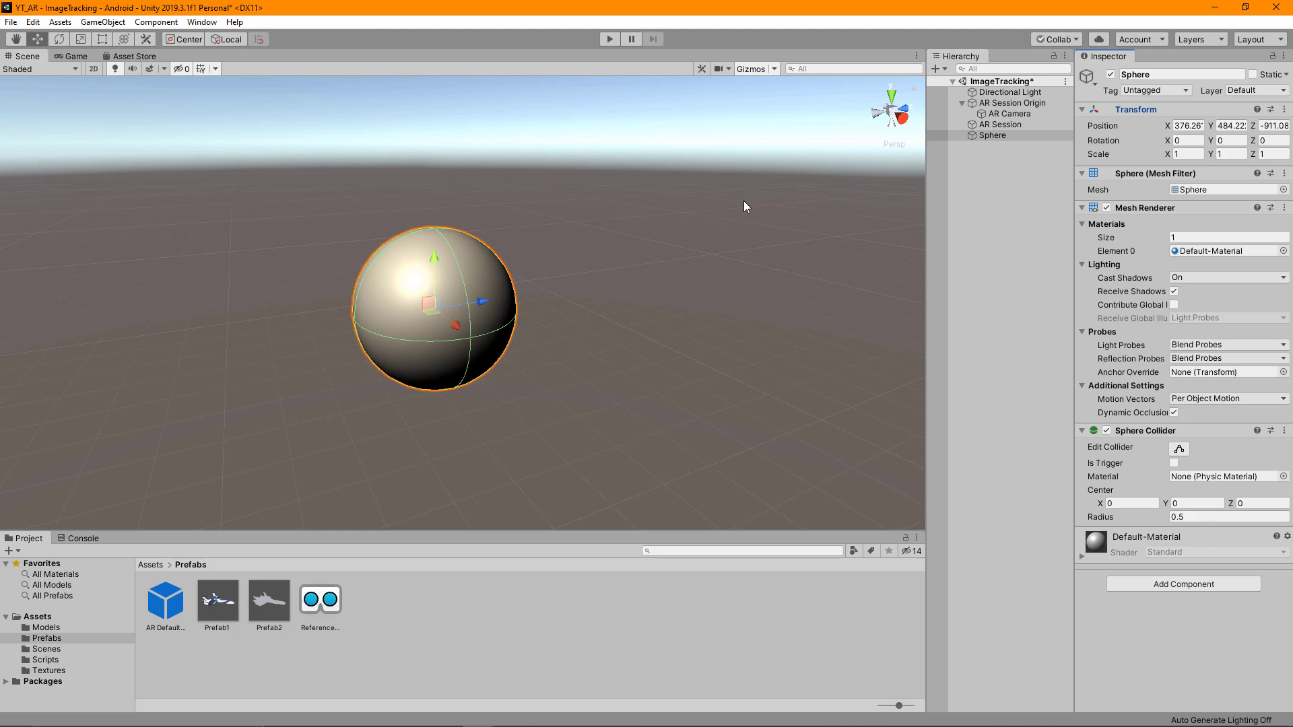
click(1187, 155)
text(0.1)
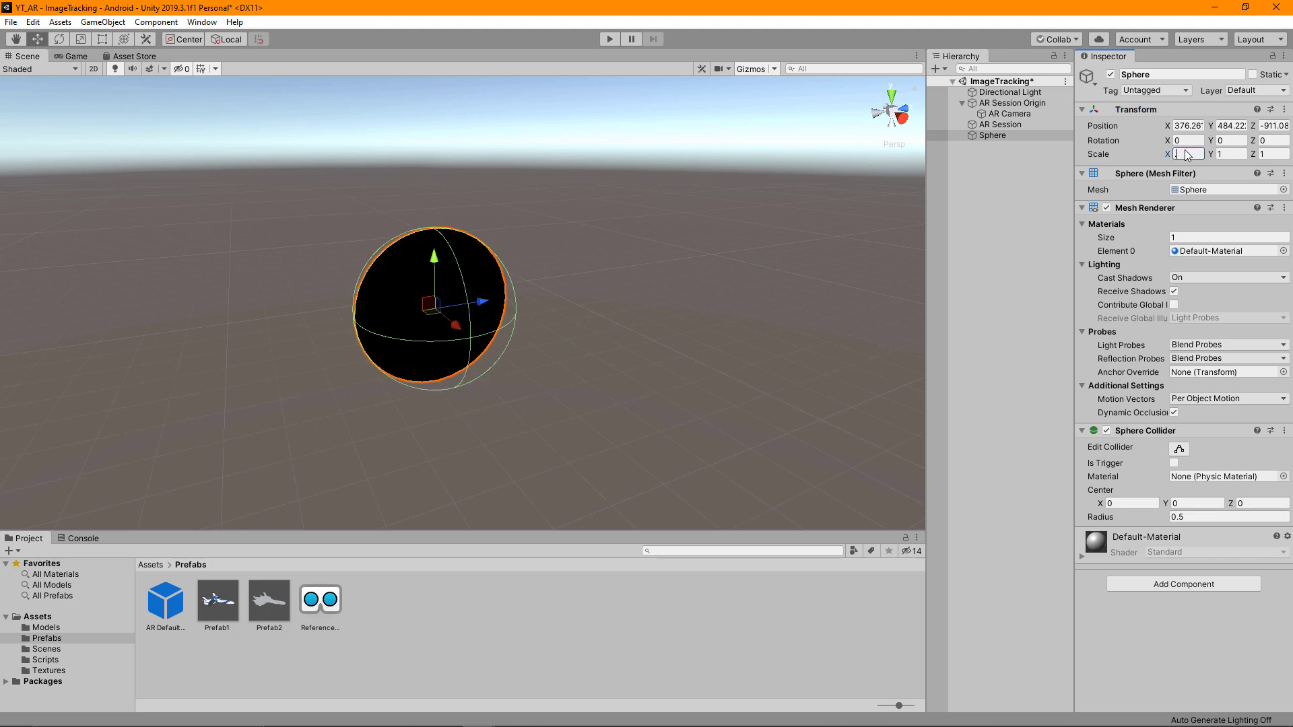
key(Tab)
text(0.1)
key(Tab)
text(0.1)
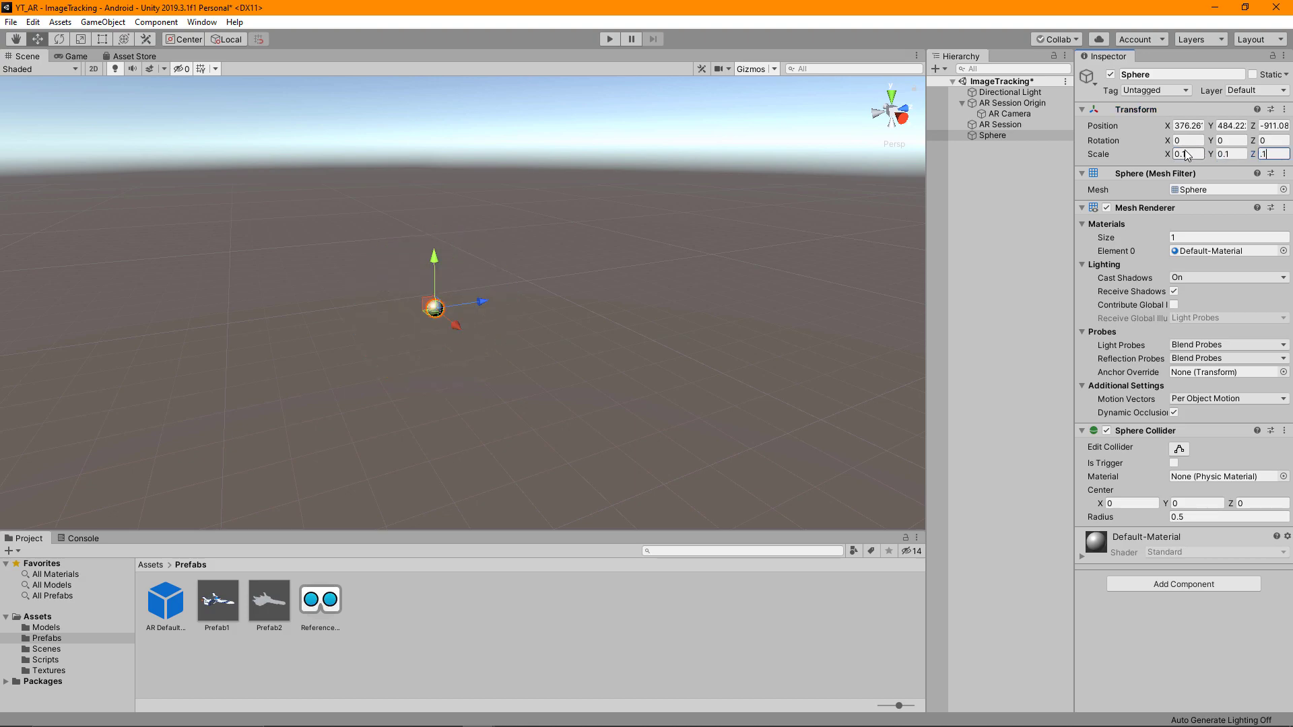
key(Tab)
Set the sphere's position to 0, 0, 0 and save it as a prefab in the Prefabs folder
click(1184, 126)
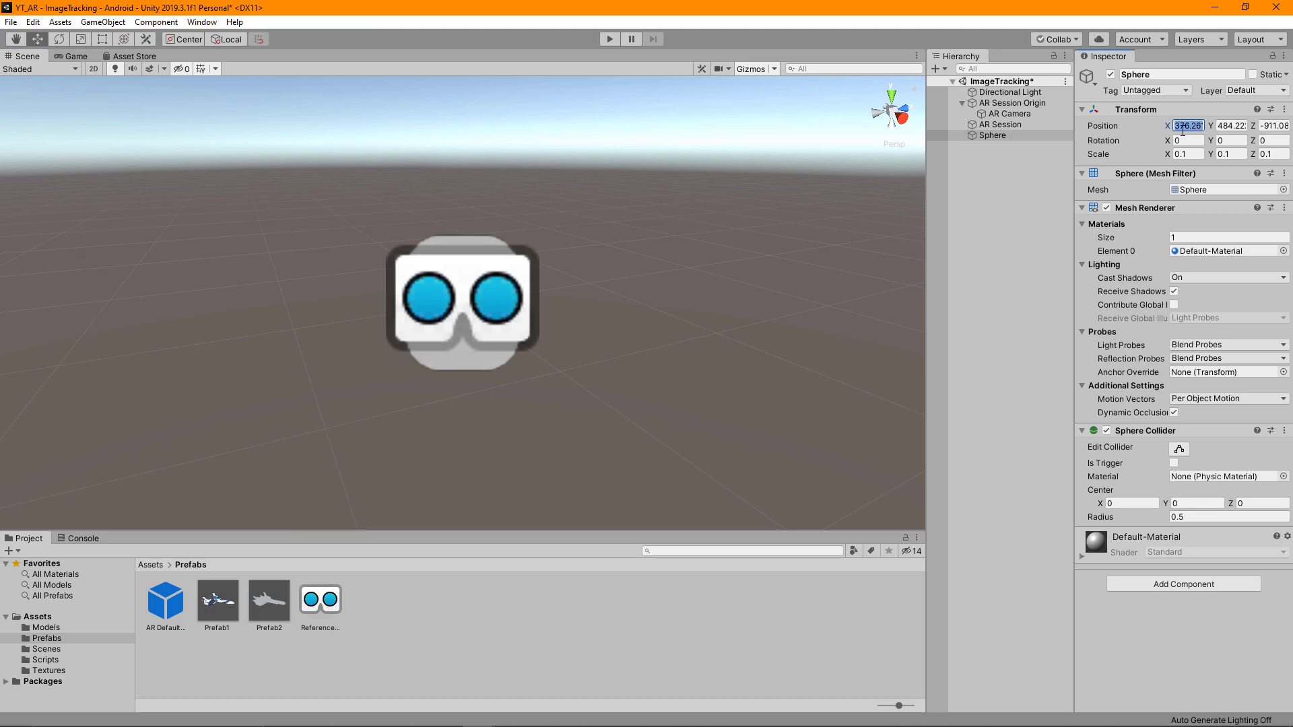
key(ctrl+z)
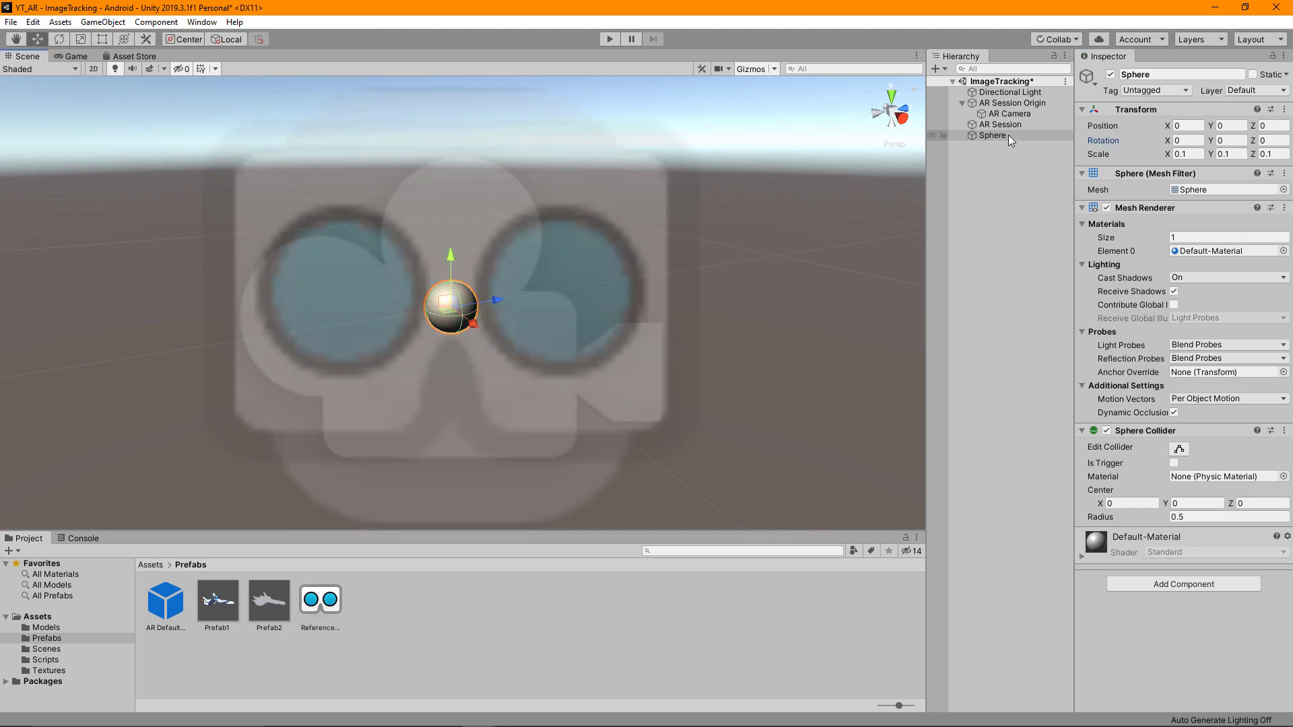
drag(1008, 135, 379, 600)
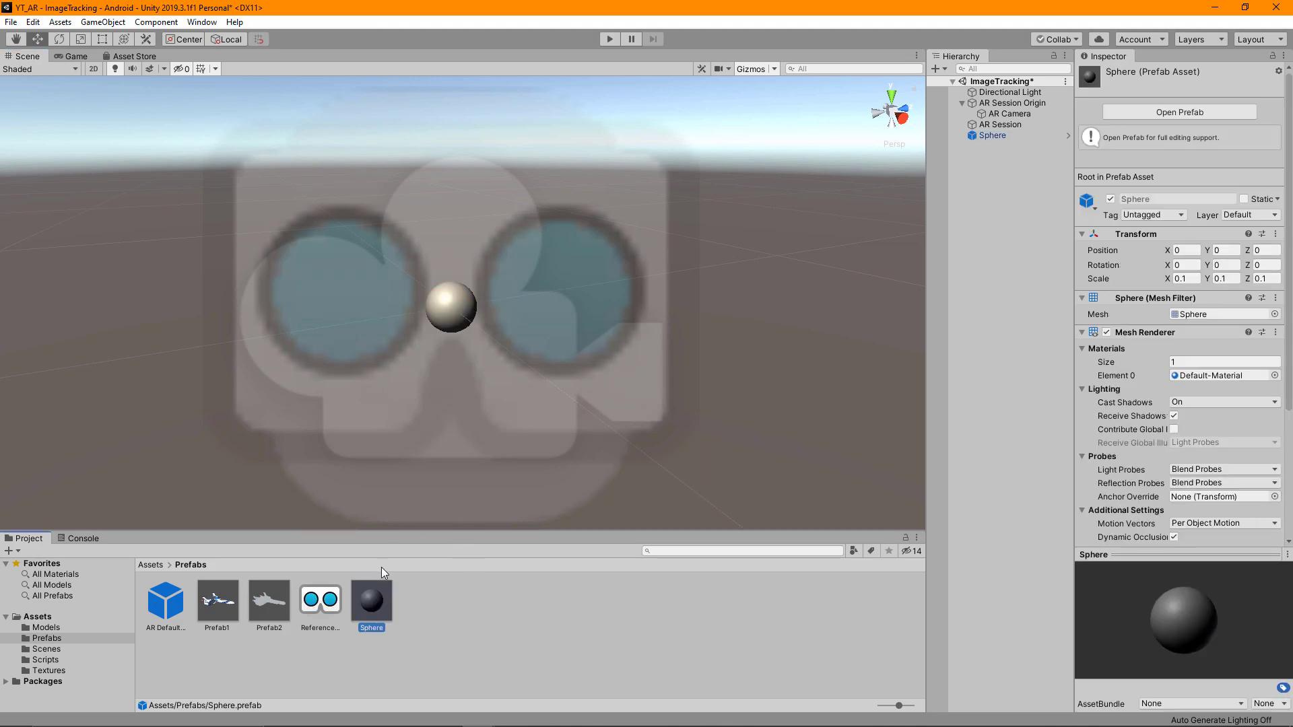
Assign the Sphere prefab as the Tracked Image Prefab of AR Session Origin's tracked image manager
click(1010, 103)
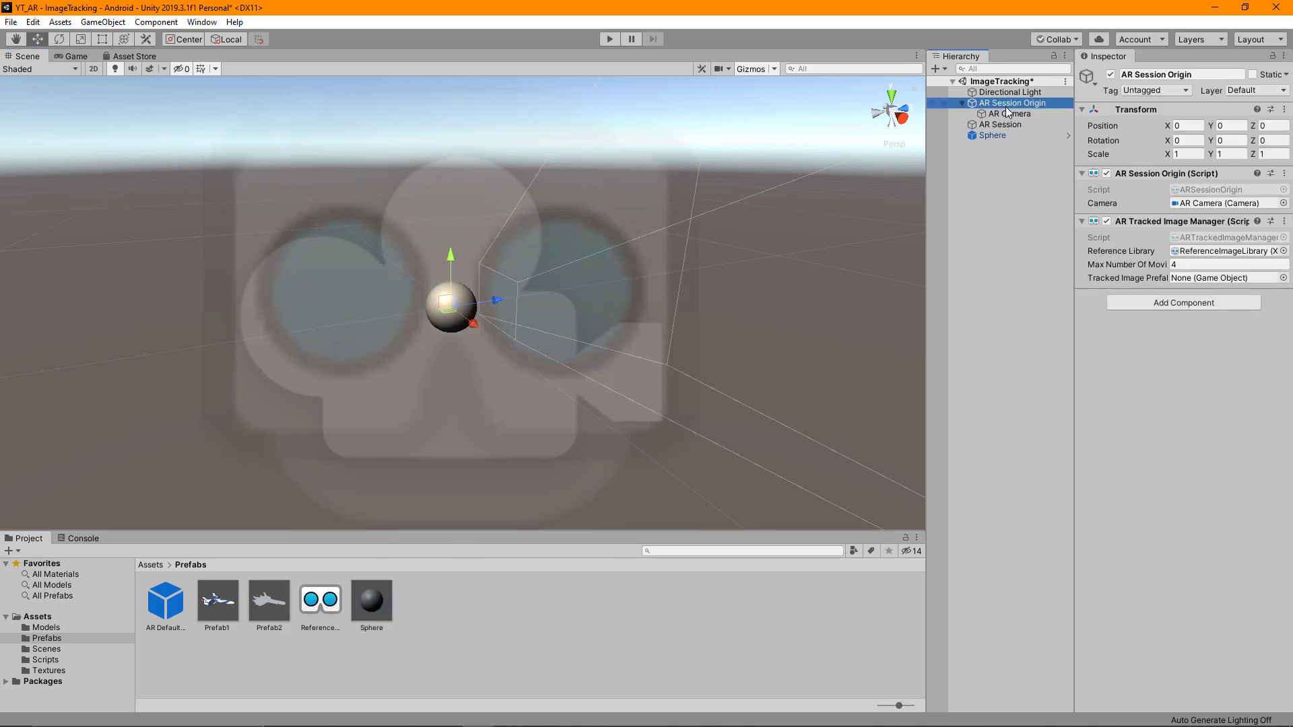
drag(371, 600, 1201, 282)
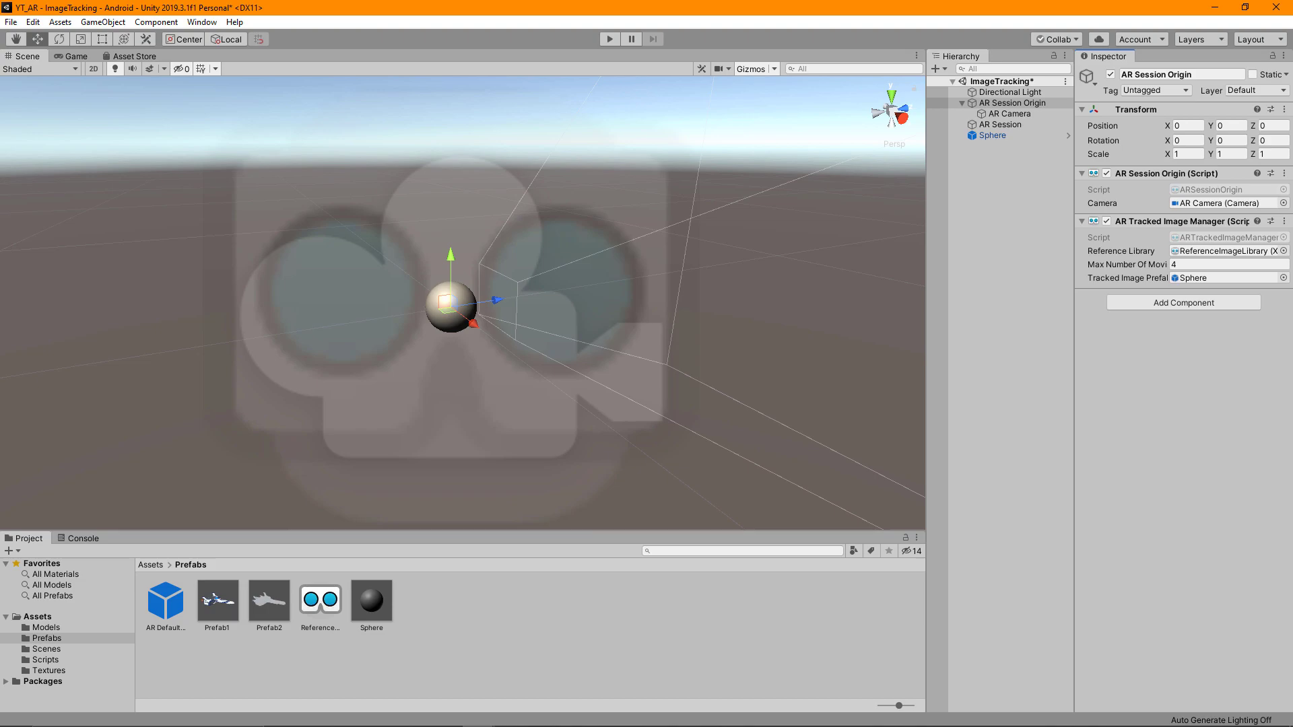
Build the Android project and run it on the device
click(11, 21)
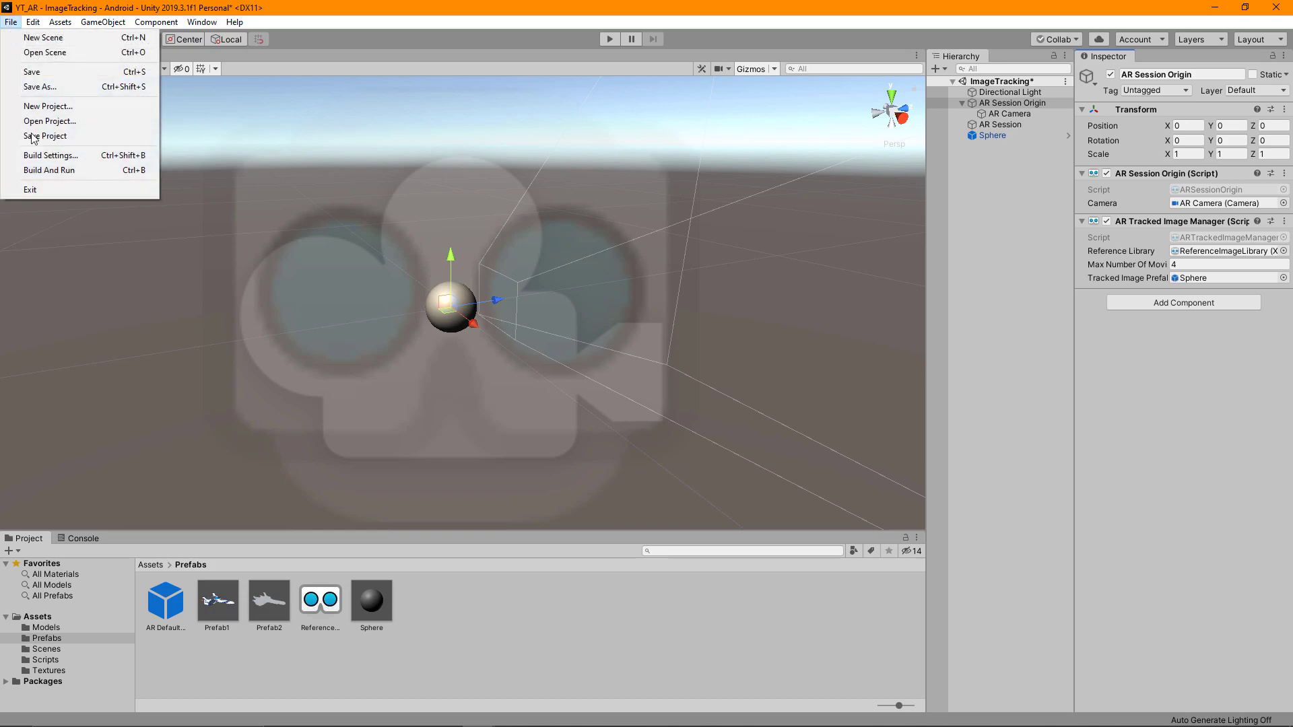
click(45, 171)
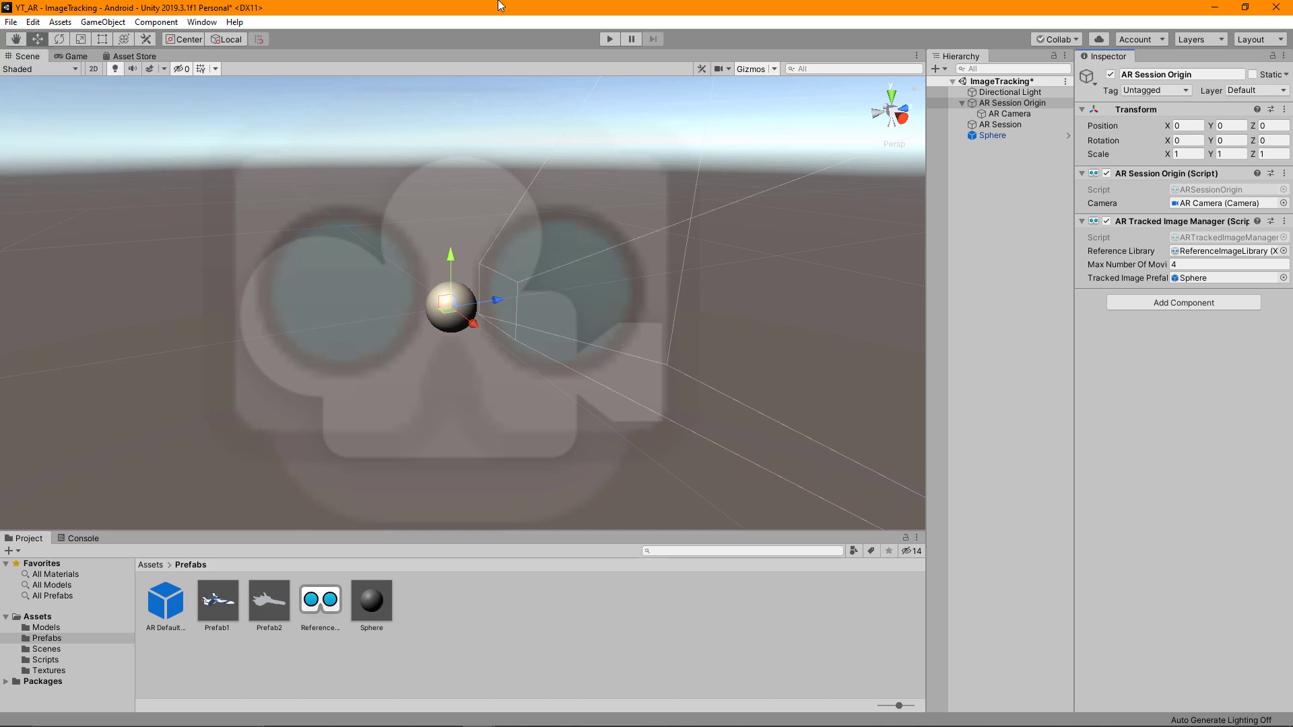